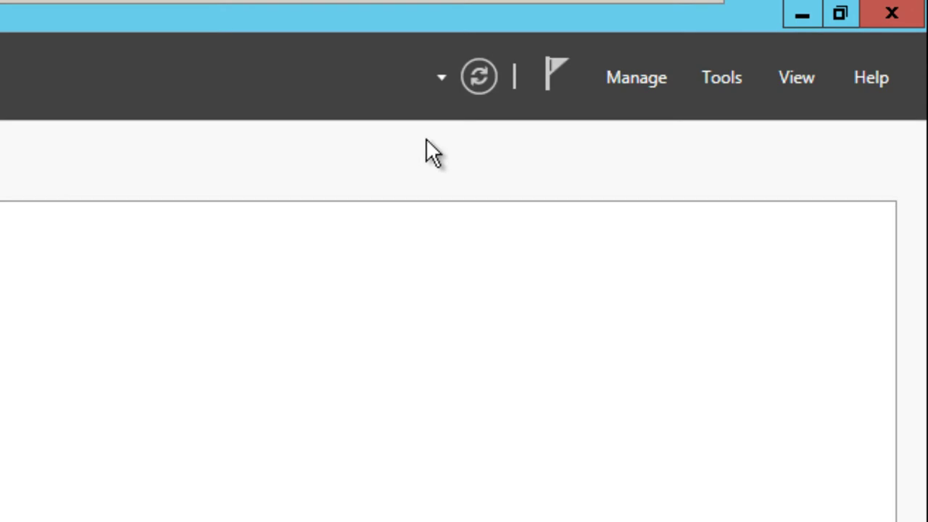
- Start Add Roles and Features with role-based install on this server, and tick Windows Deployment Services
click(648, 75)
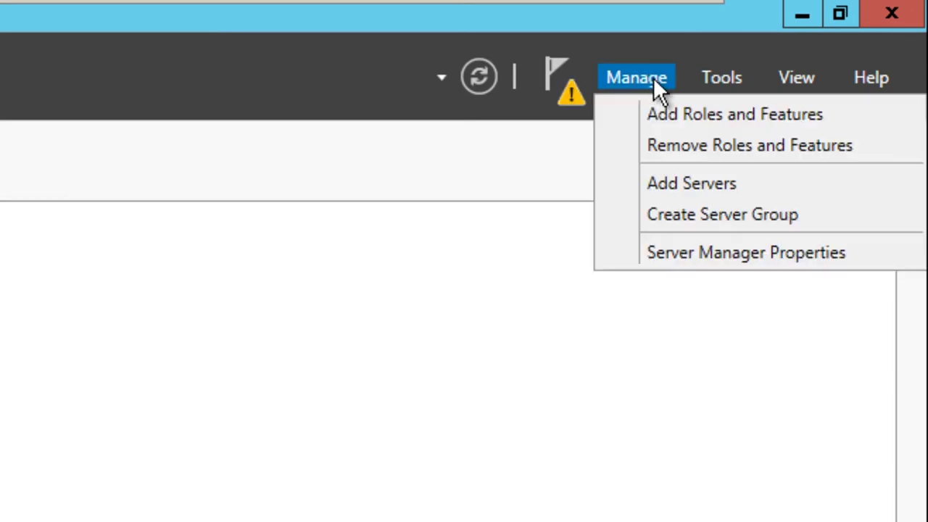
click(701, 110)
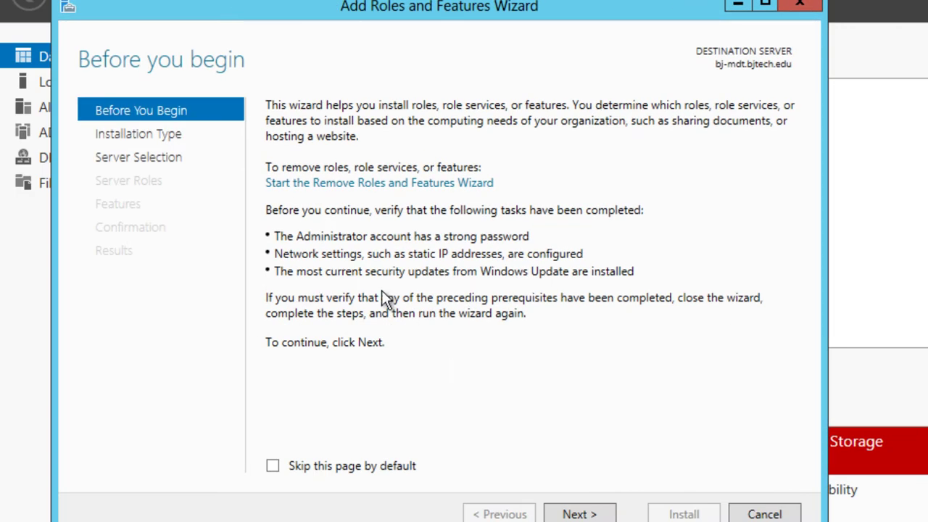
click(576, 513)
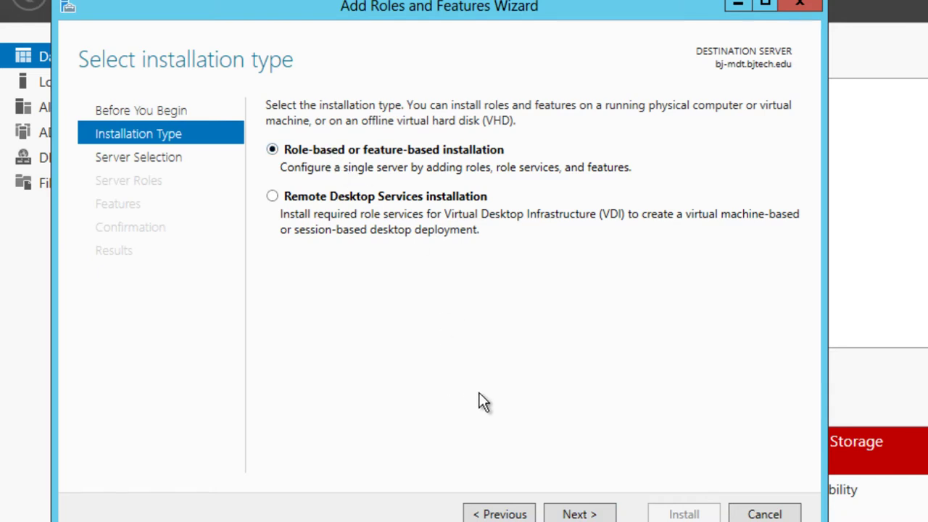
click(576, 513)
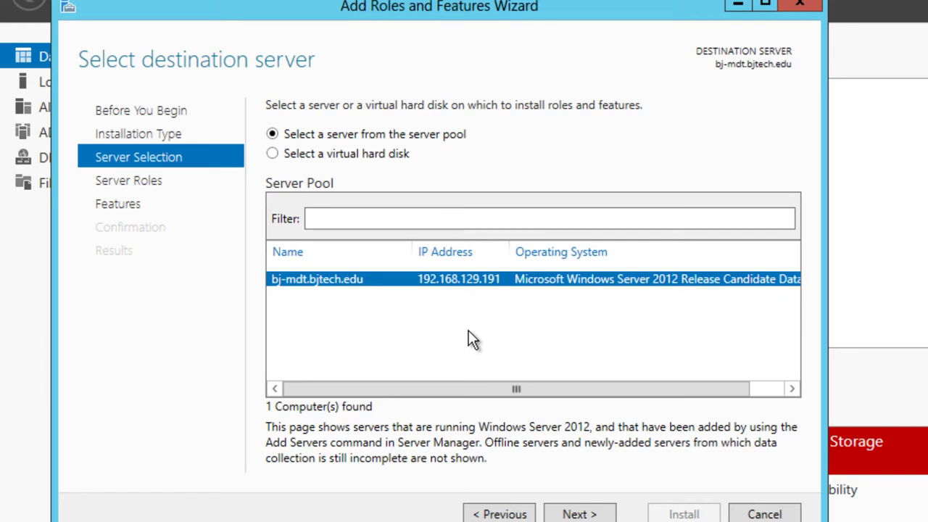
click(579, 514)
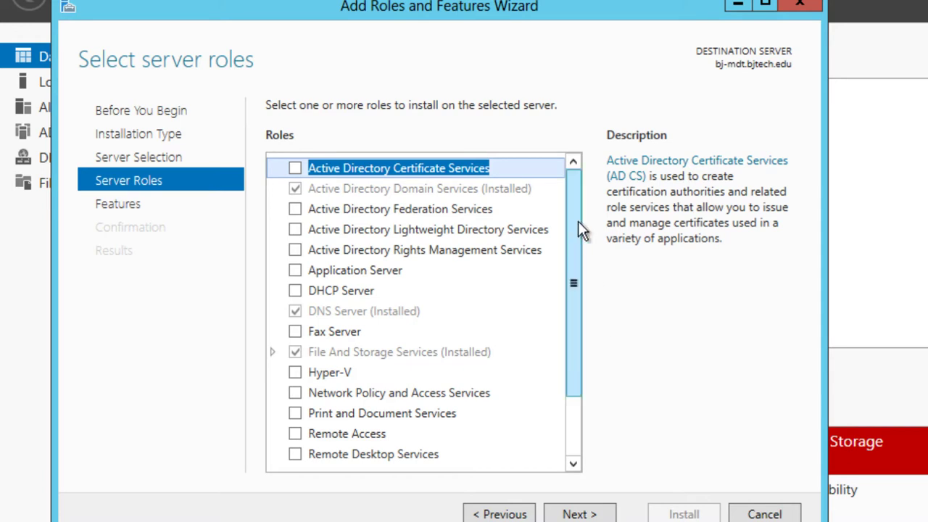
drag(578, 231, 565, 340)
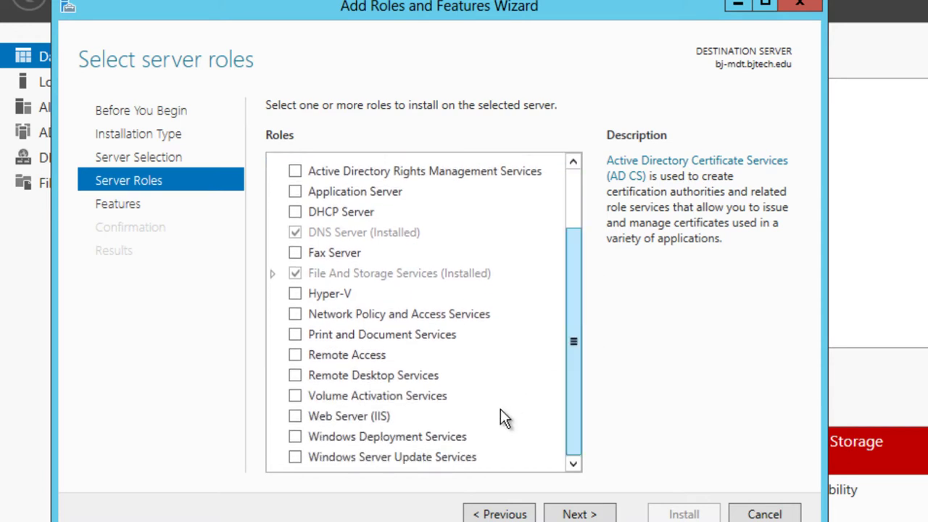
click(298, 437)
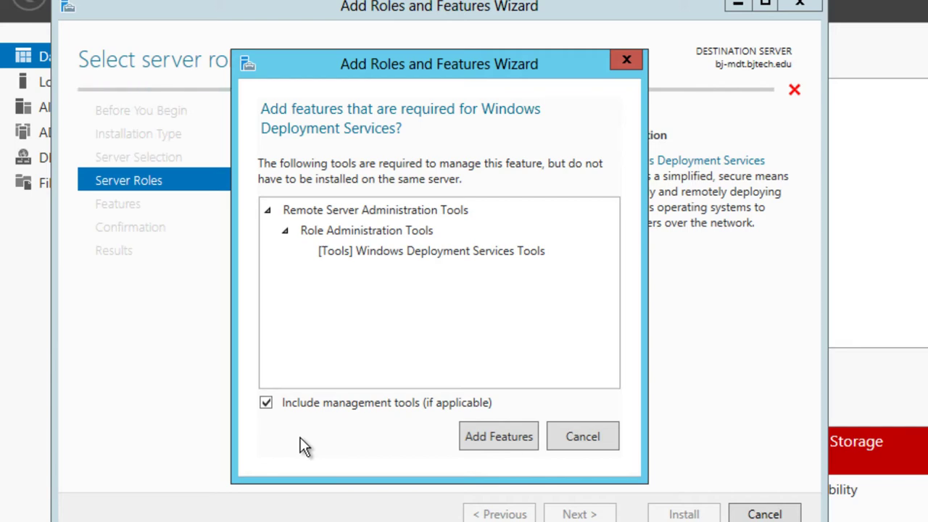
- Accept the management tools, keep Deployment Server and Transport Server, and install the WDS role
click(500, 435)
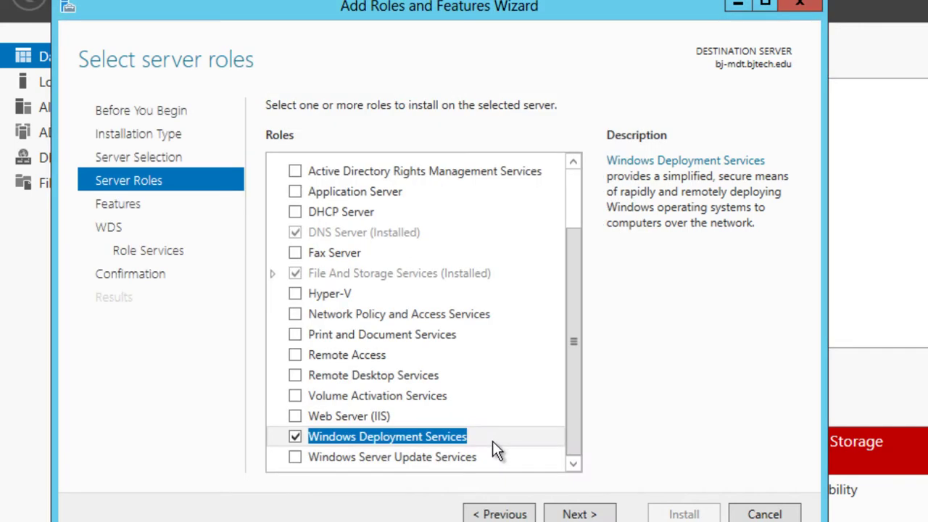
click(575, 515)
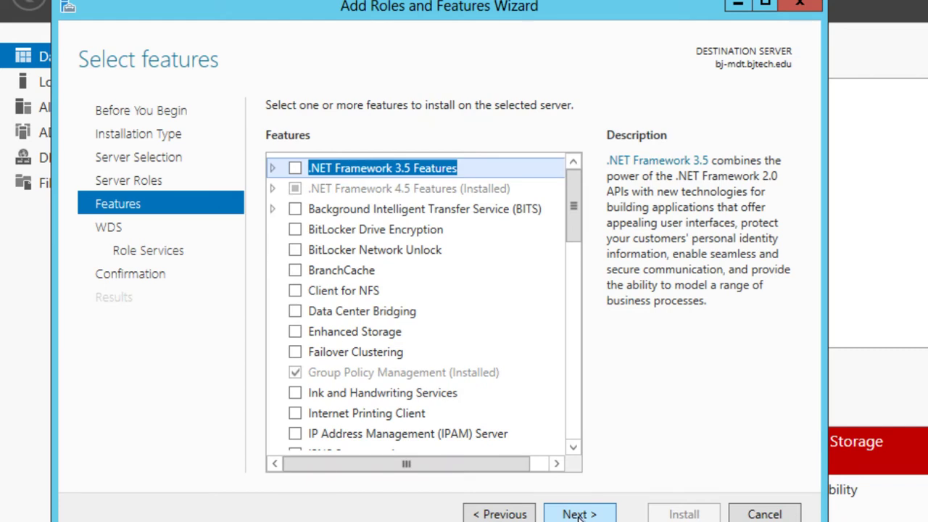
click(578, 514)
click(578, 513)
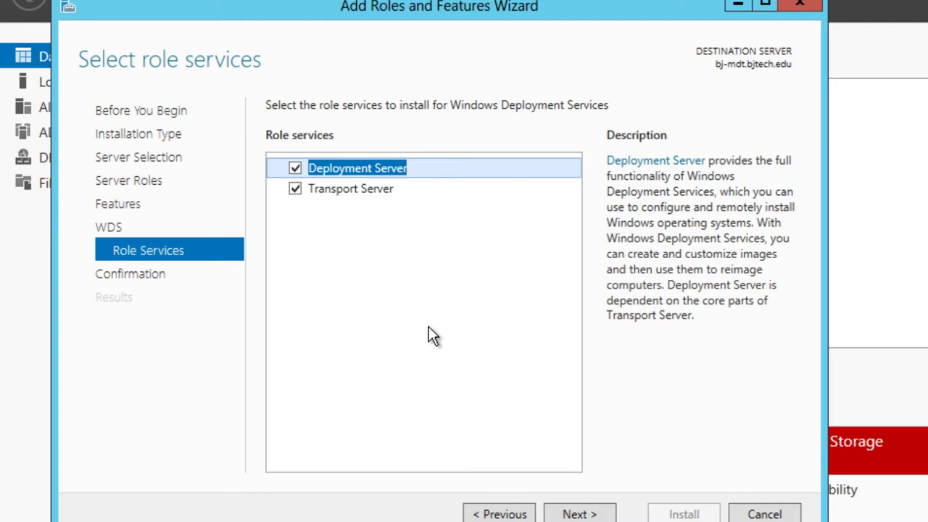
click(574, 513)
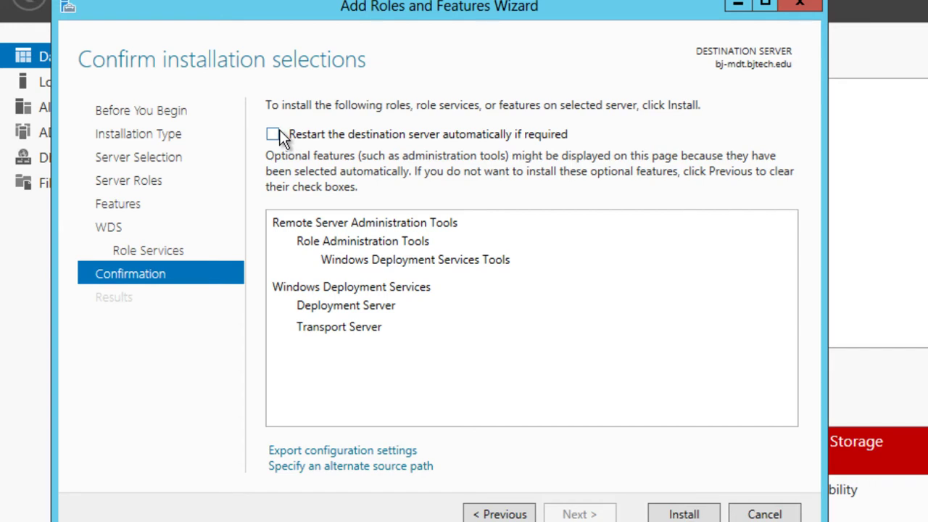
click(674, 514)
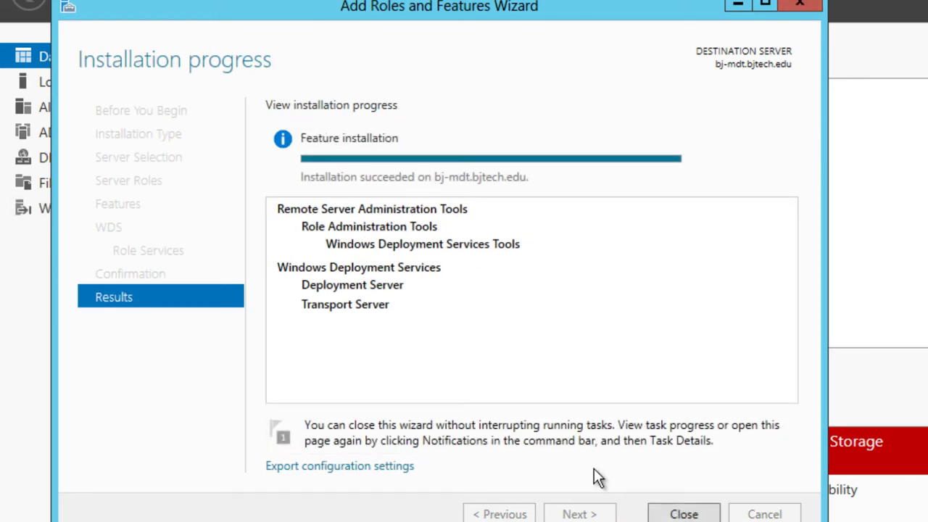
click(676, 514)
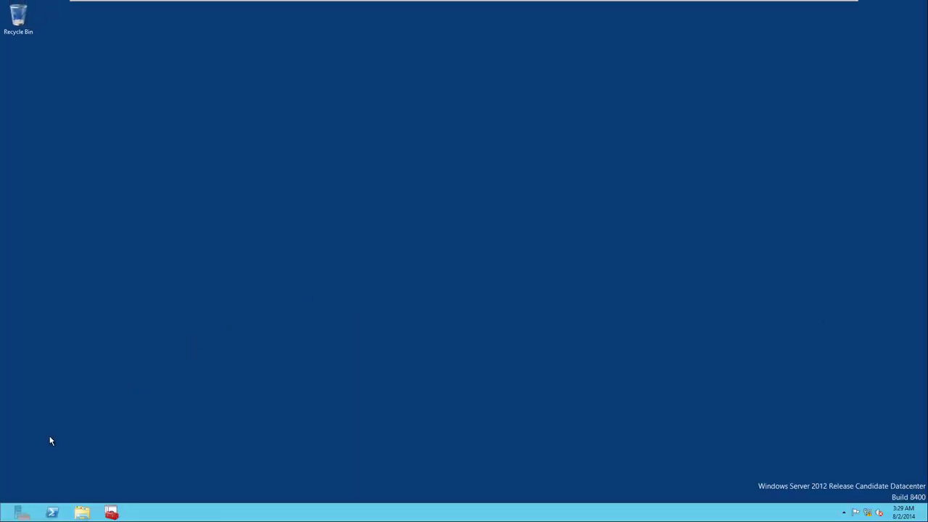
- Search the Start screen for 'windows deploymen' and launch the Windows Deployment Services console
key(super)
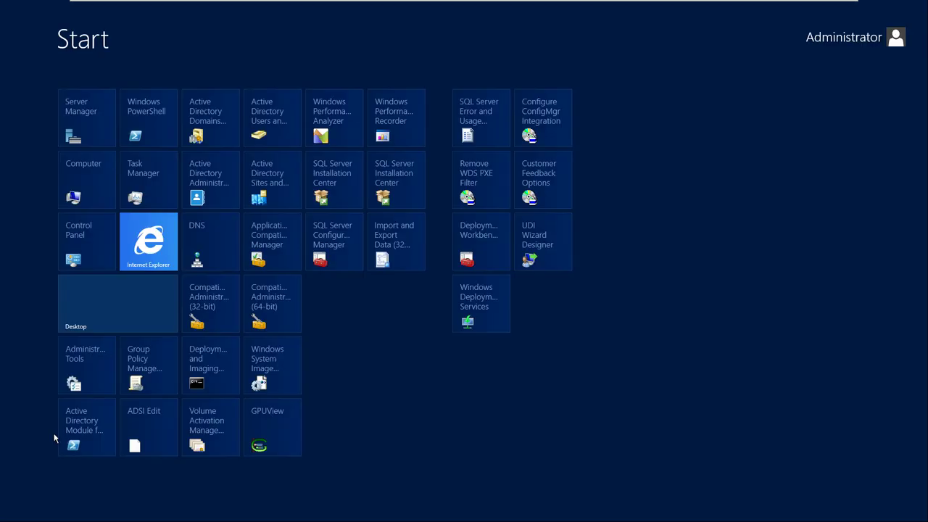
text(windows)
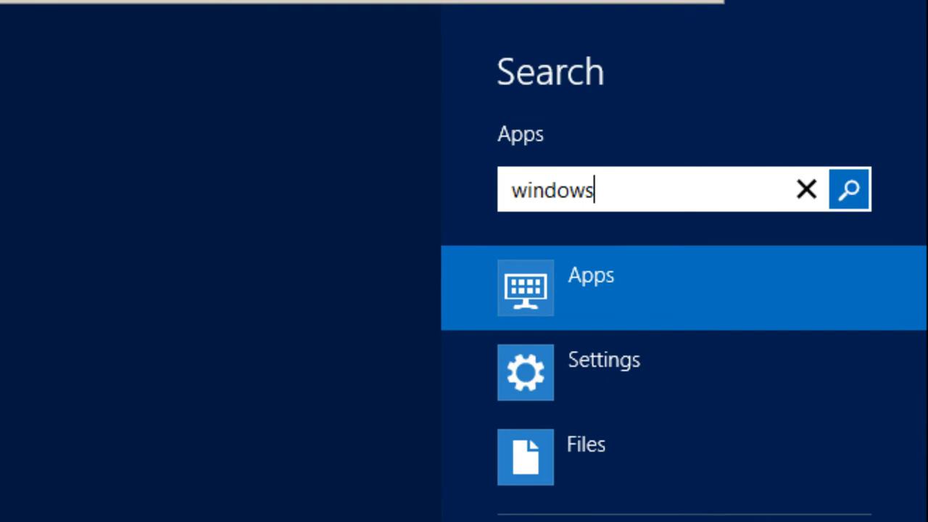
text( deploymen)
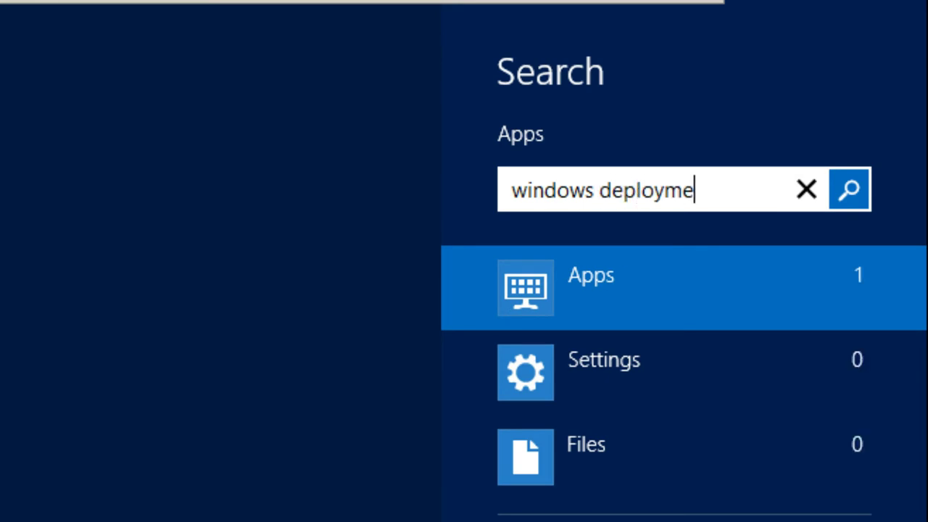
key(Return)
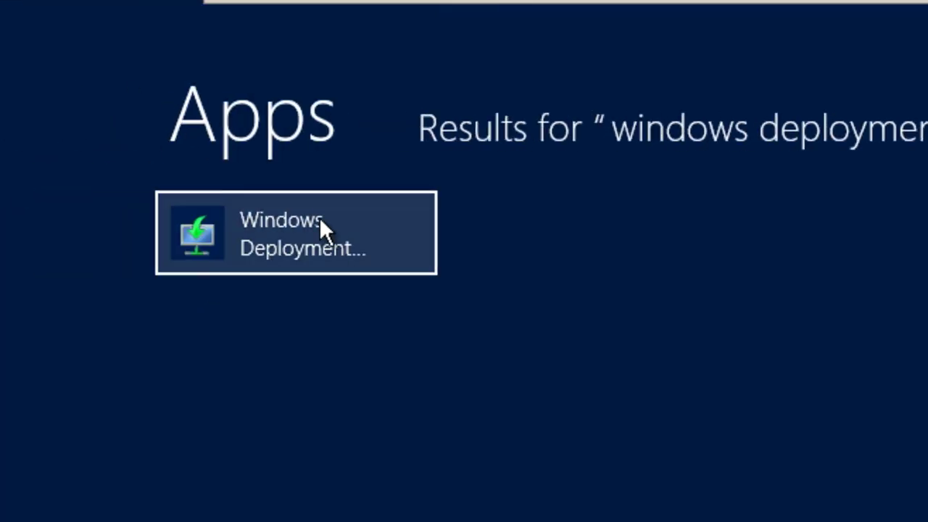
click(42, 259)
right_click(521, 191)
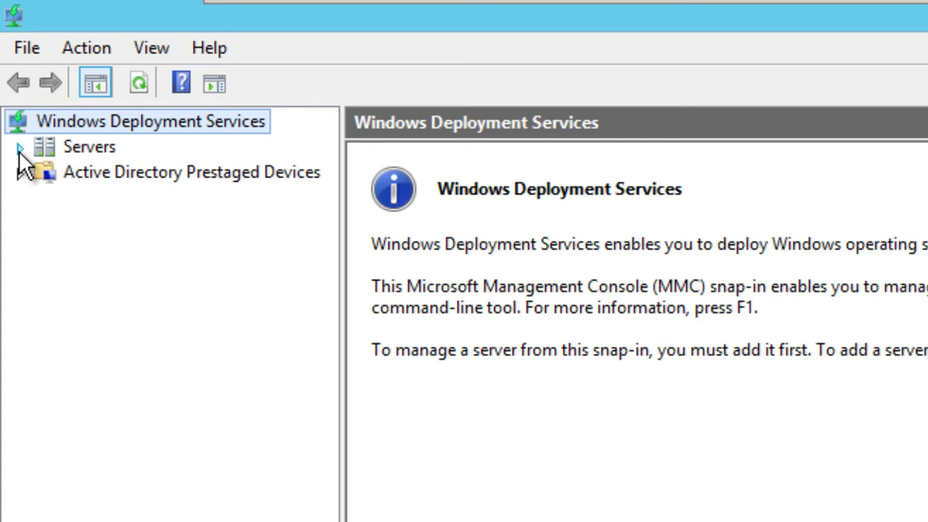
- Expand Servers, select the local server, and start Configure Server past Before You Begin
click(20, 149)
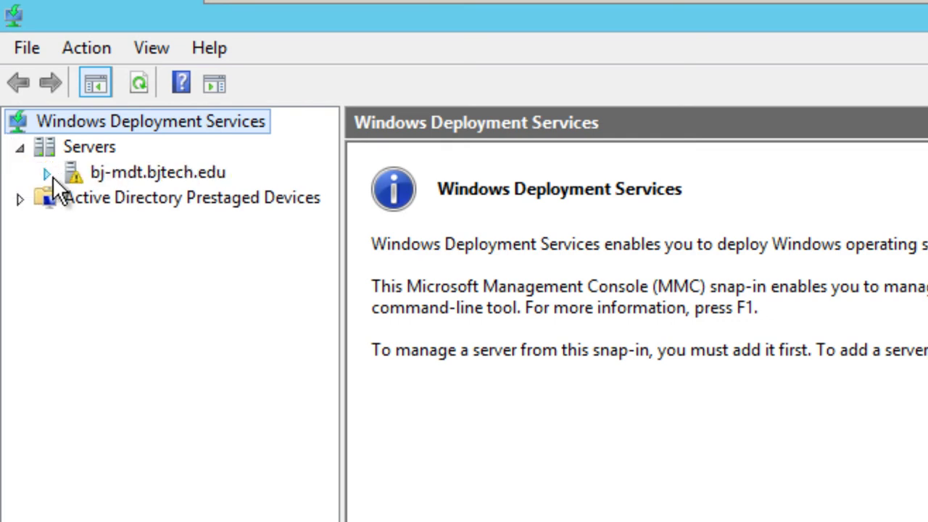
click(131, 174)
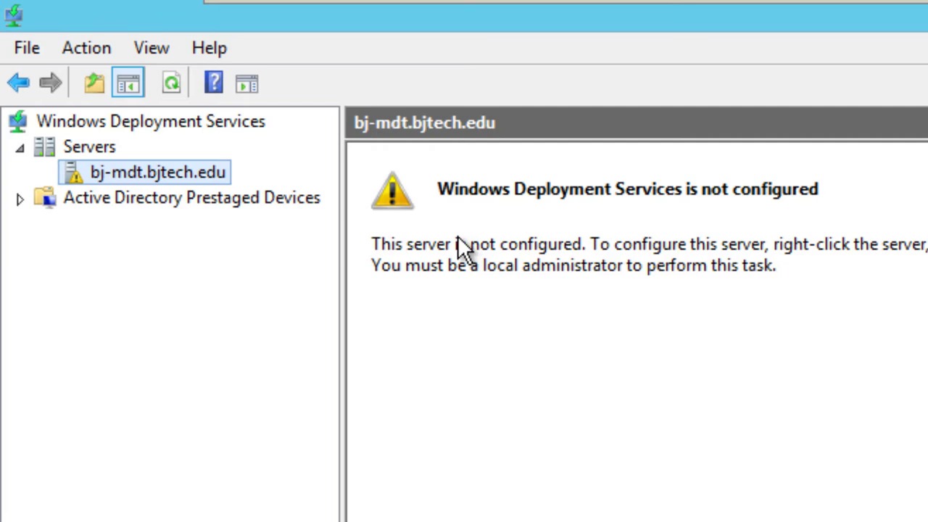
right_click(128, 170)
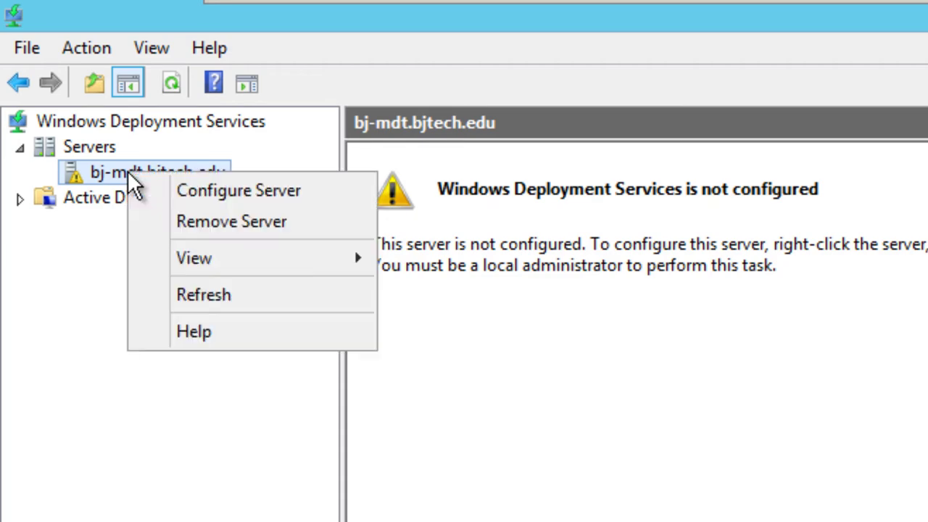
click(192, 190)
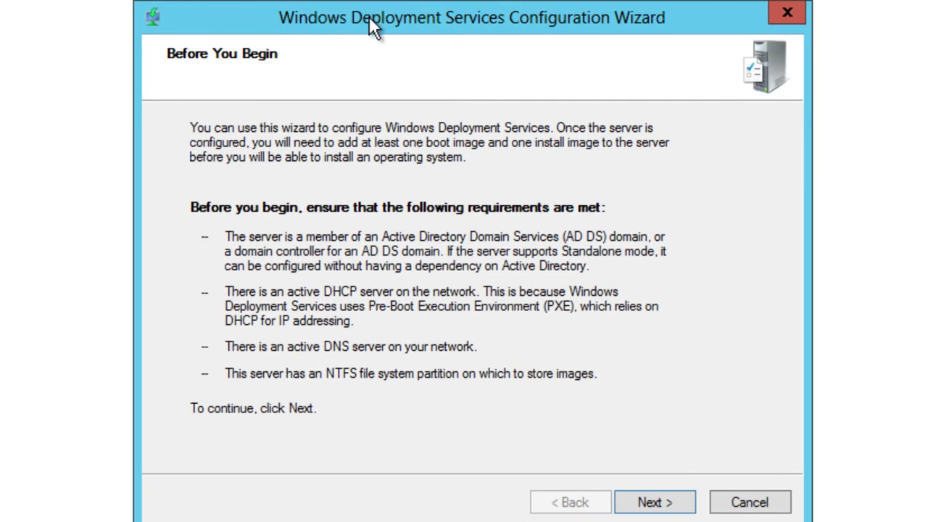
click(644, 505)
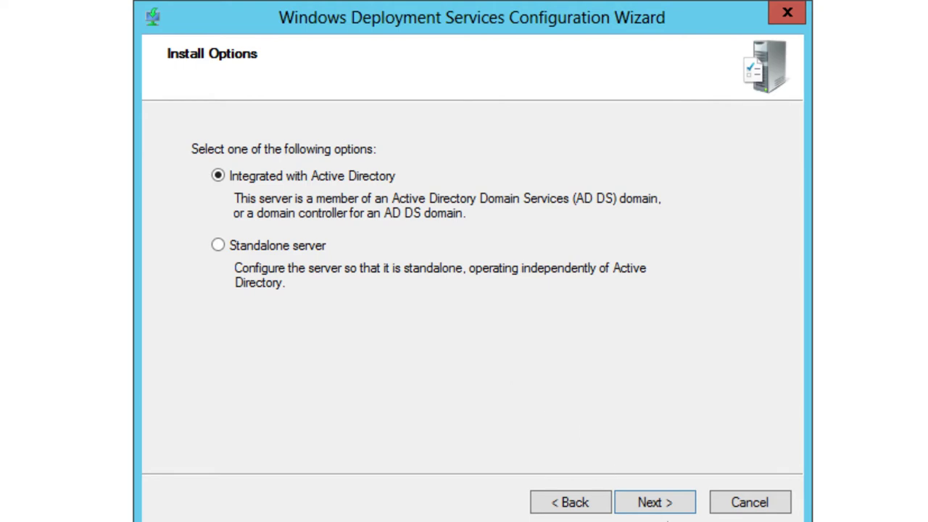
- Keep C:\RemoteInstall, accept the system-volume warning, and set PXE to respond to all client computers
click(662, 510)
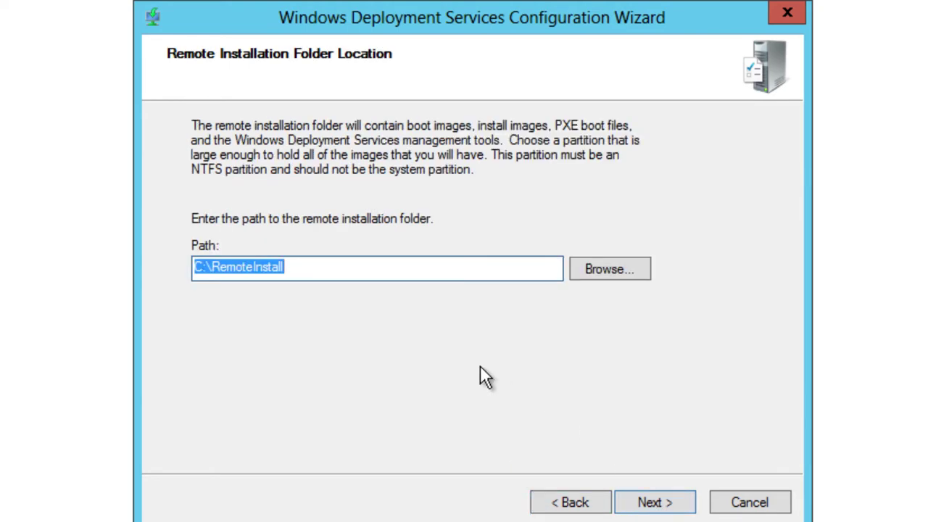
click(395, 275)
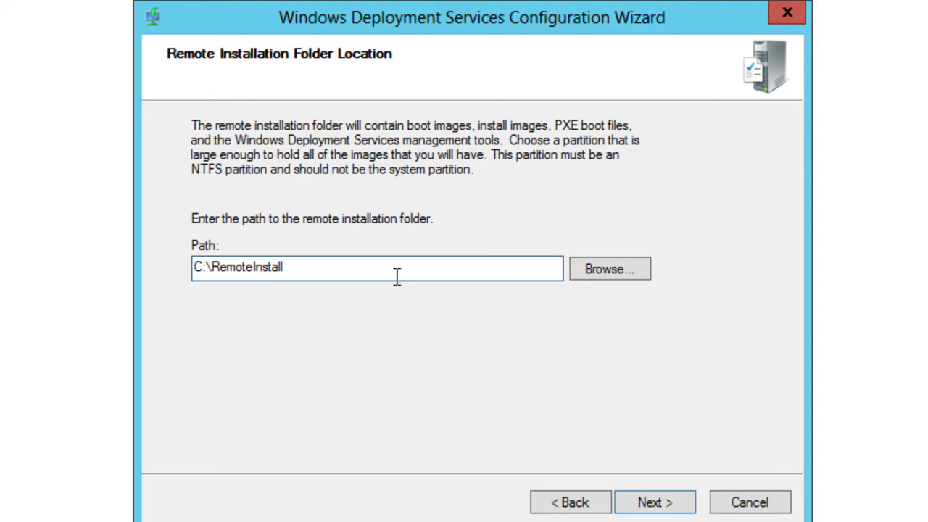
click(656, 502)
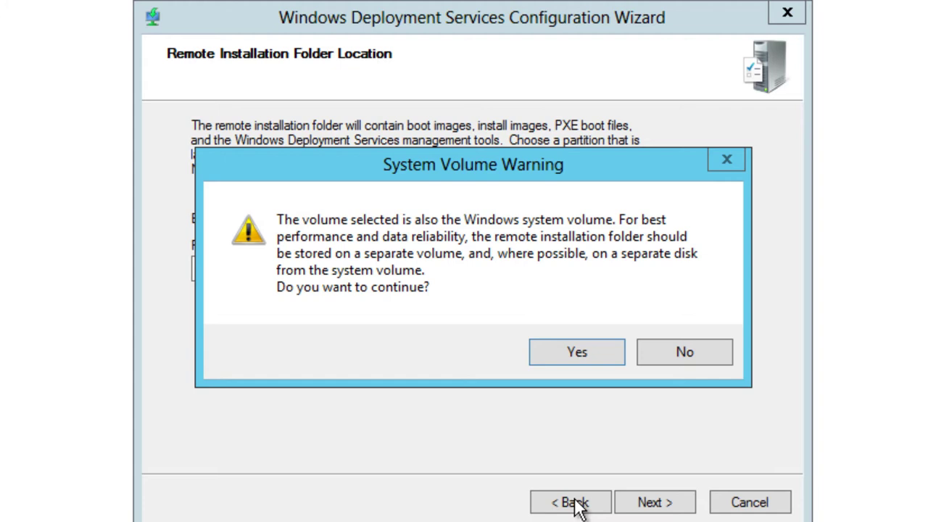
click(572, 356)
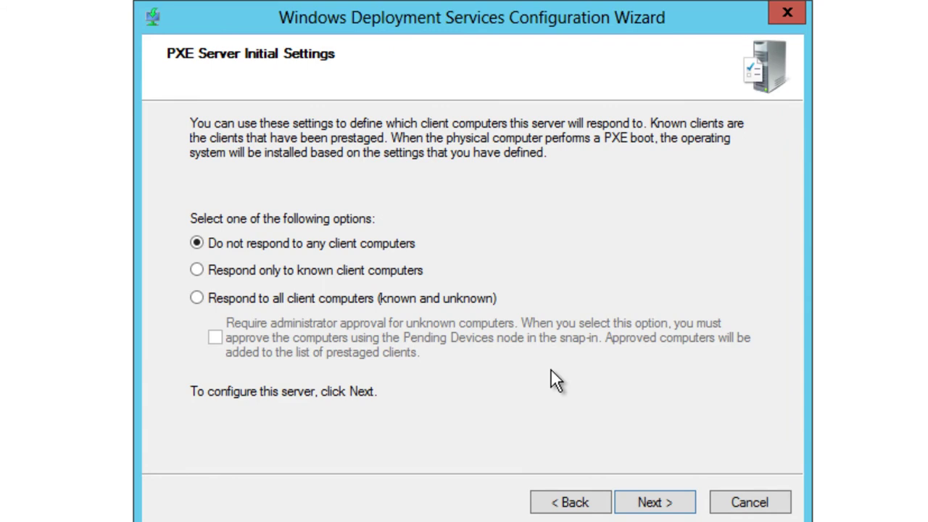
click(197, 298)
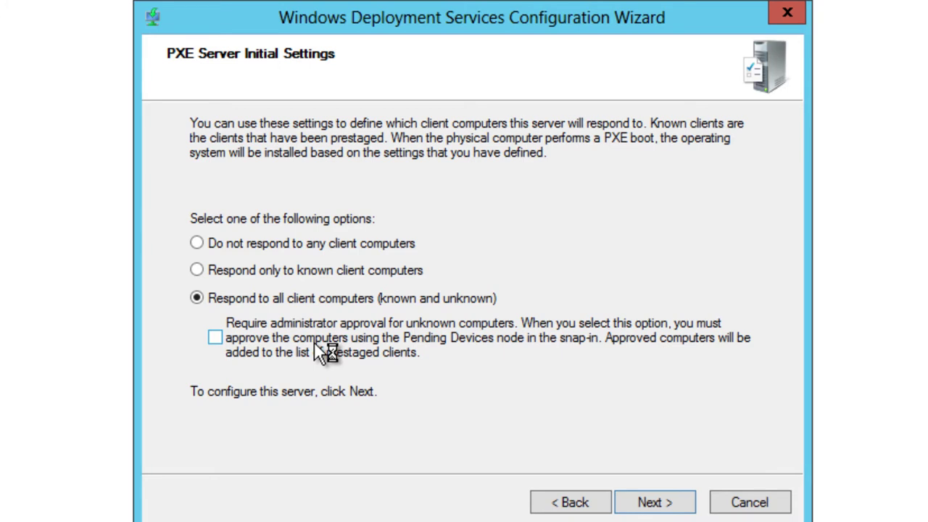
click(643, 502)
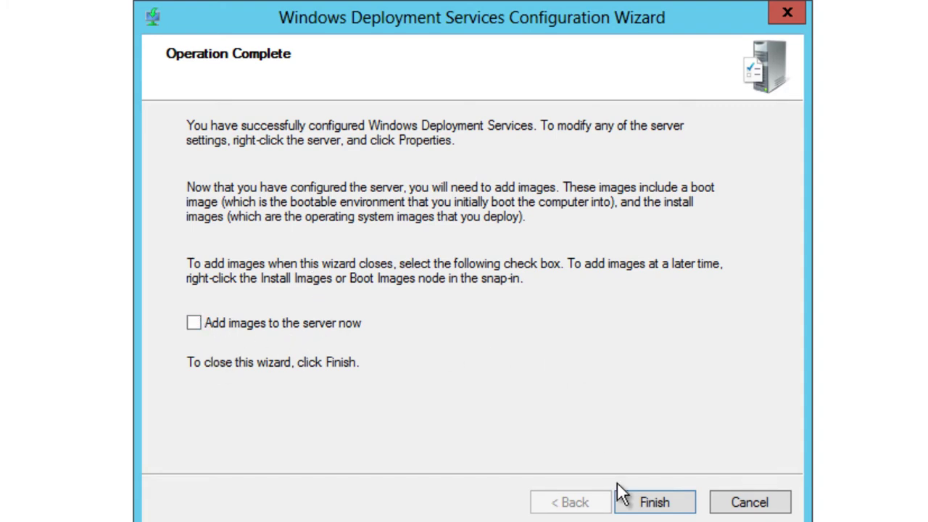
- Finish the configuration wizard and select the server's empty Boot Images node
click(648, 503)
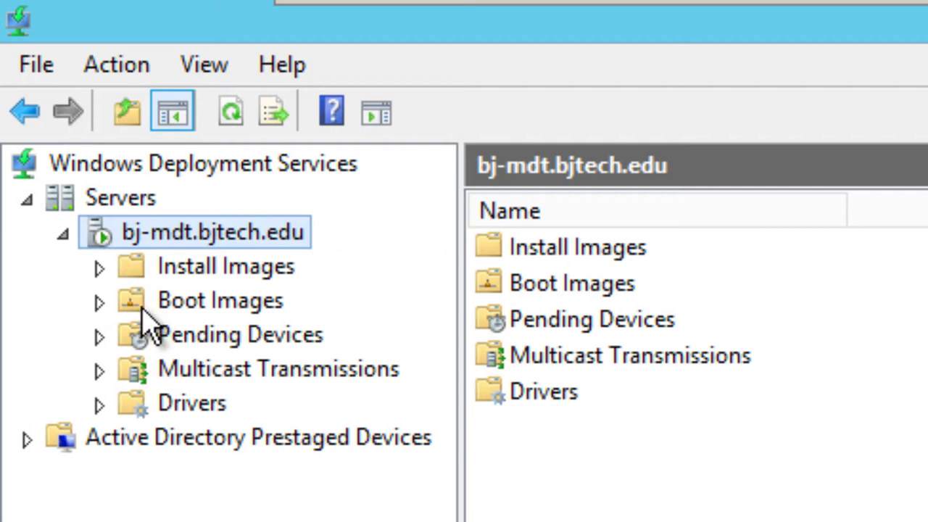
click(181, 305)
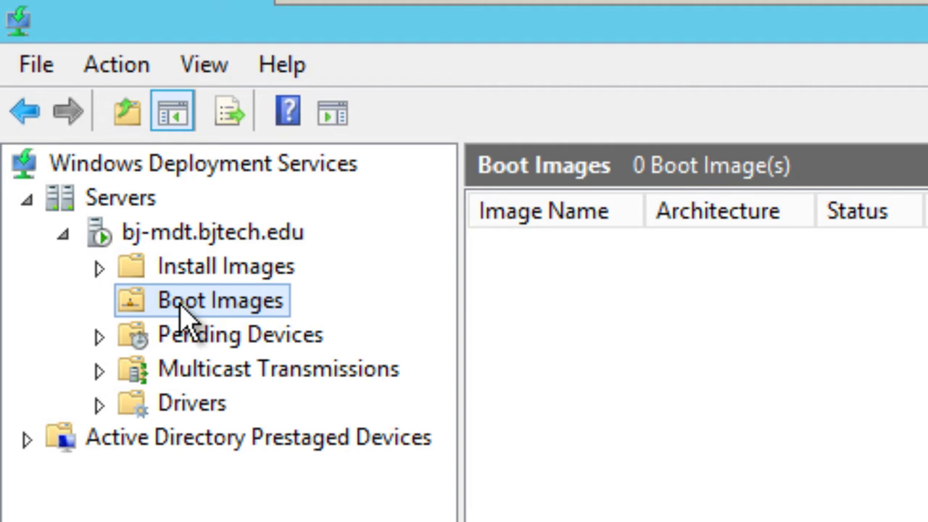
- Start Add Boot Image and browse to C:\DeploymentShare\Boot\LiteTouchPE_x86.wim
right_click(187, 313)
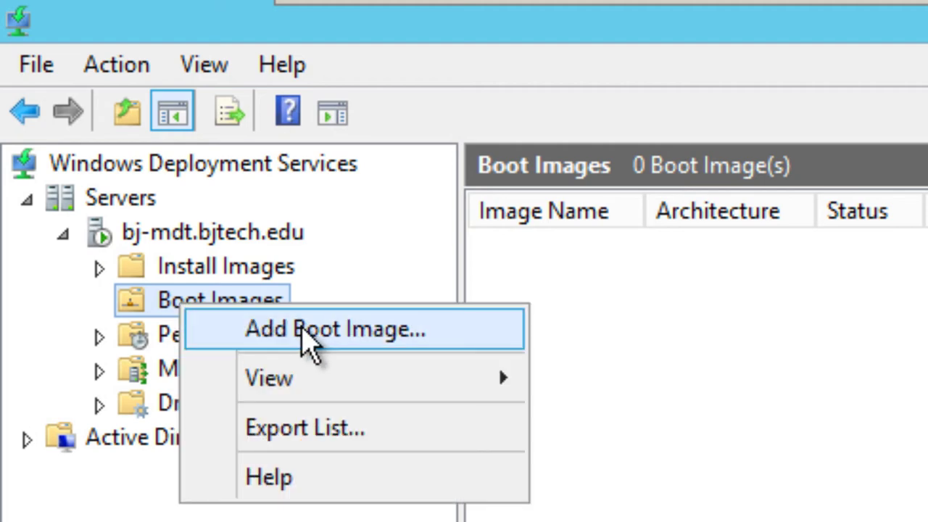
click(366, 335)
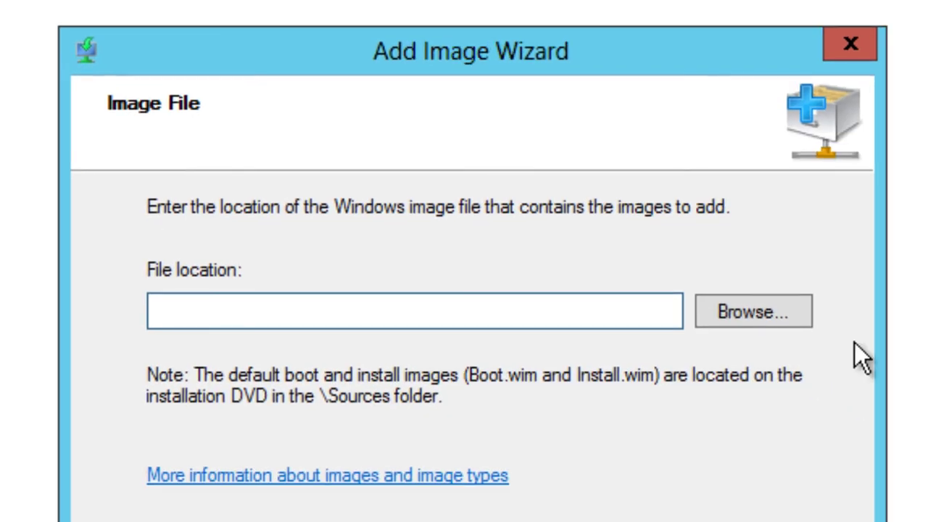
click(763, 305)
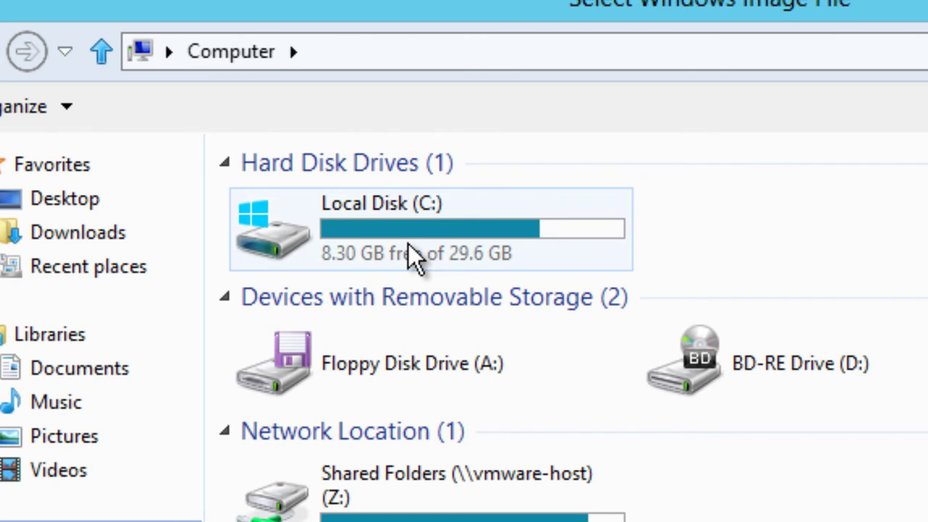
double_click(408, 255)
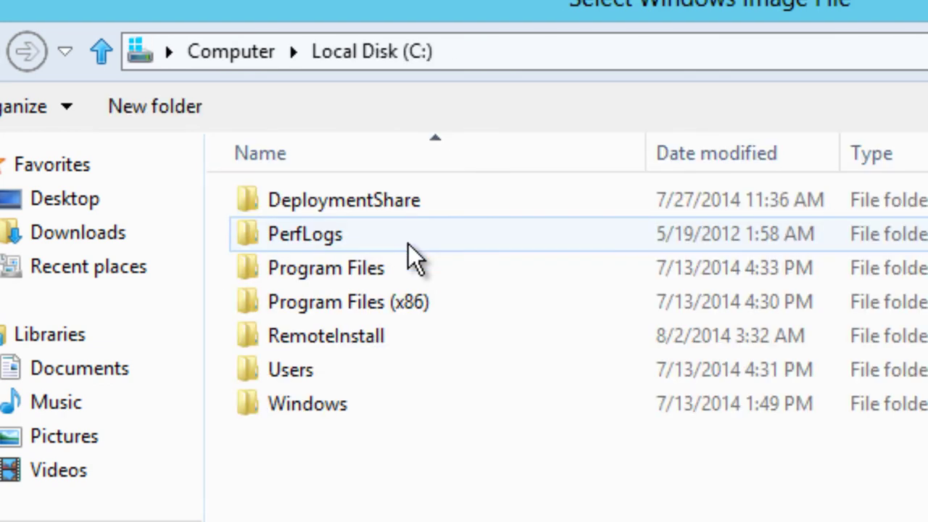
double_click(409, 205)
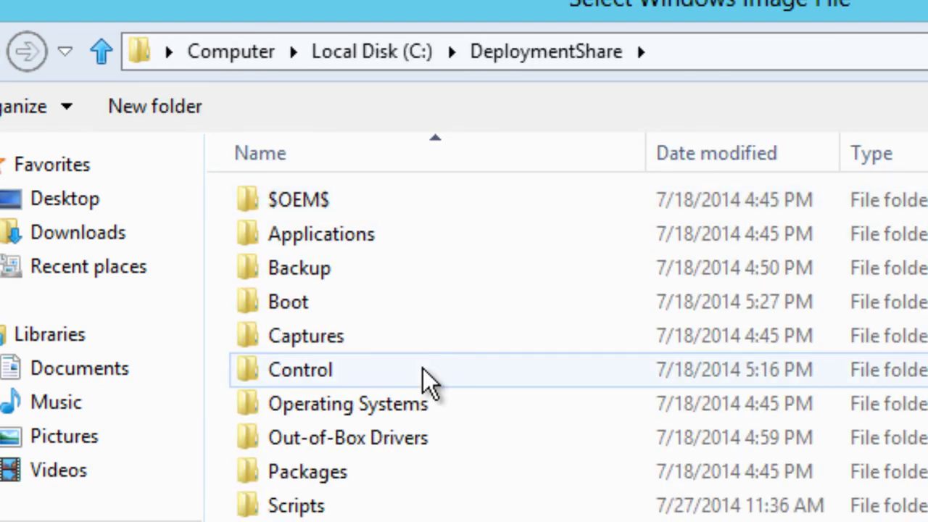
double_click(300, 310)
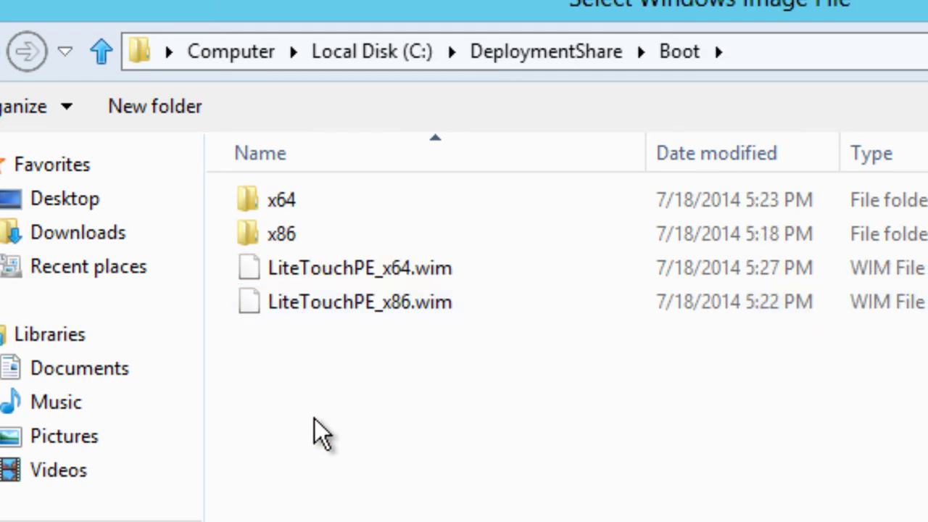
click(349, 308)
- Add the x86 boot image with its default name and description
key(Return)
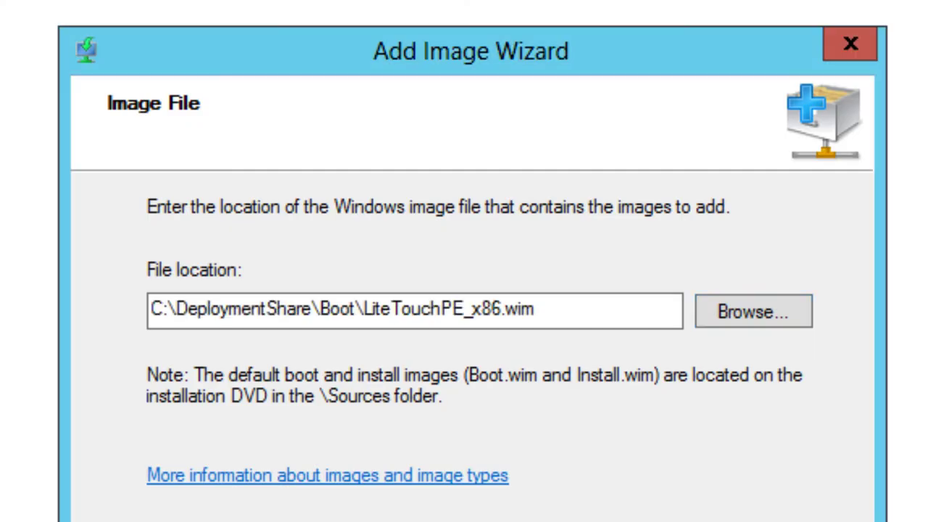
key(Return)
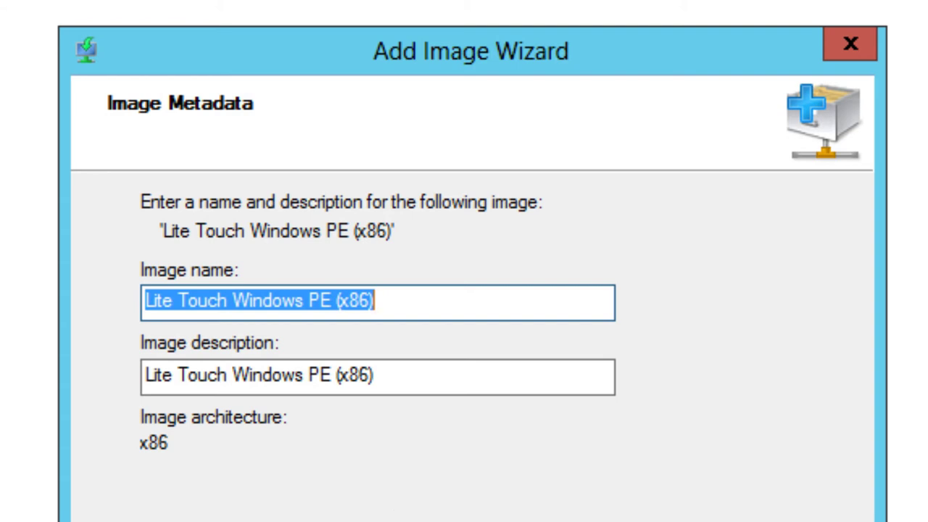
key(Return)
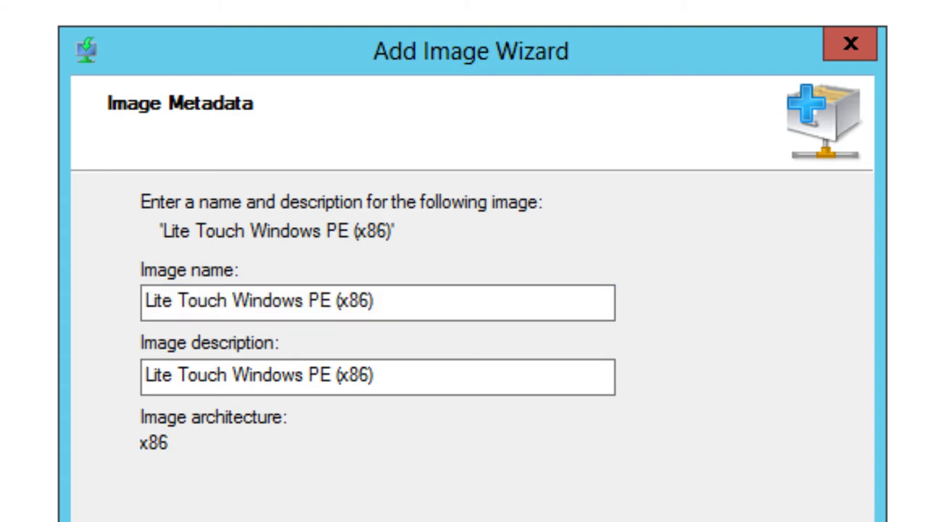
key(Return)
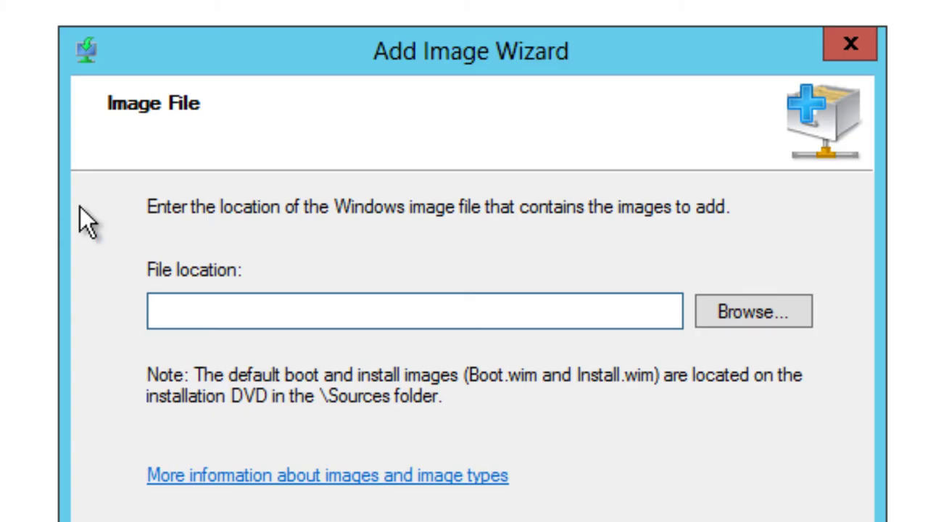
- Select LiteTouchPE_x64.wim and add it as Lite Touch Windows PE (x64) with default metadata
click(729, 306)
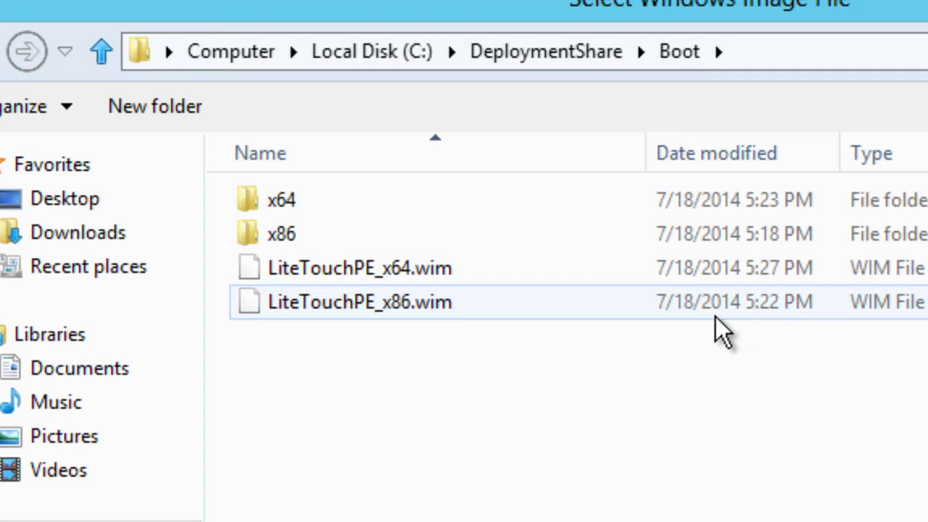
click(428, 273)
key(Return)
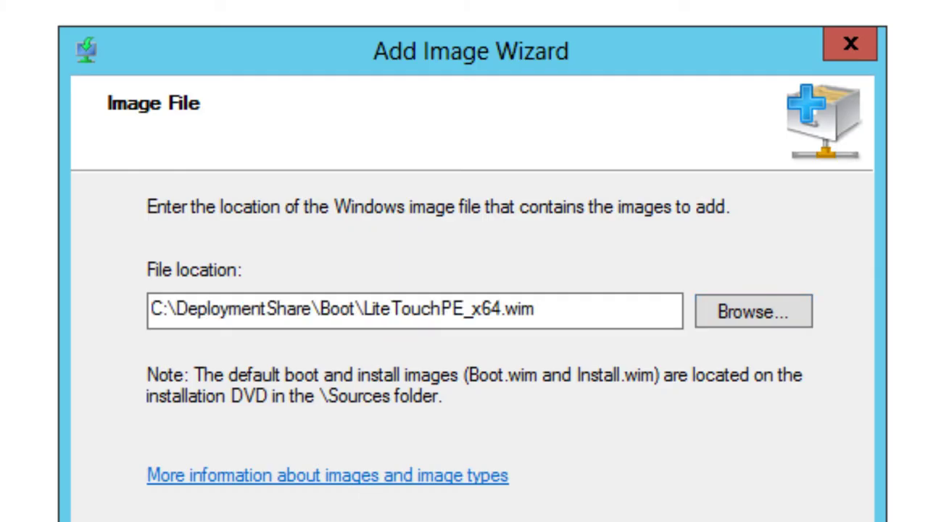
key(Return)
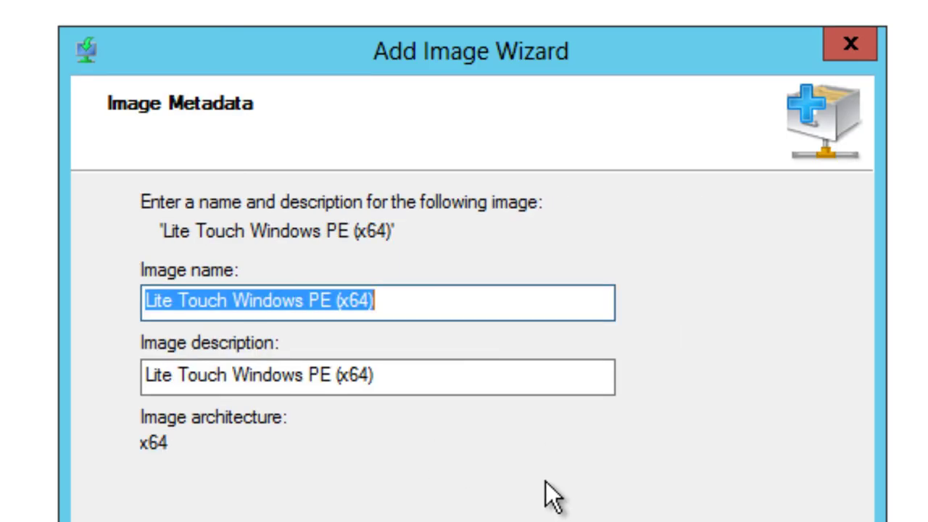
key(Return)
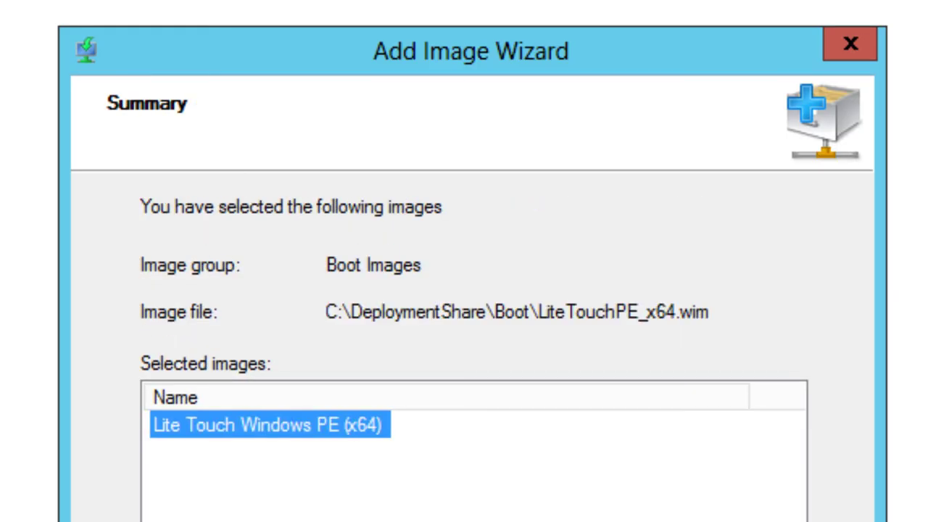
key(Return)
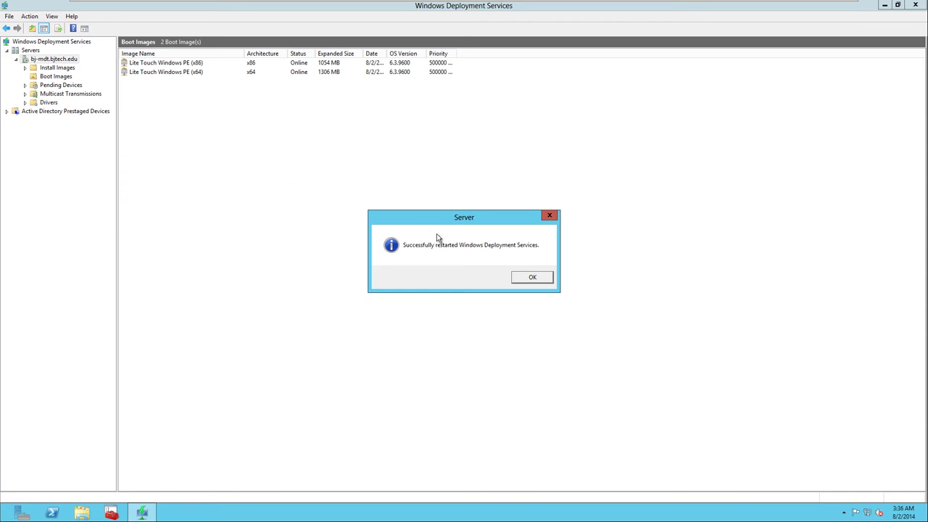
- Dismiss the 'Successfully restarted' message so both Lite Touch boot images show Online
click(532, 277)
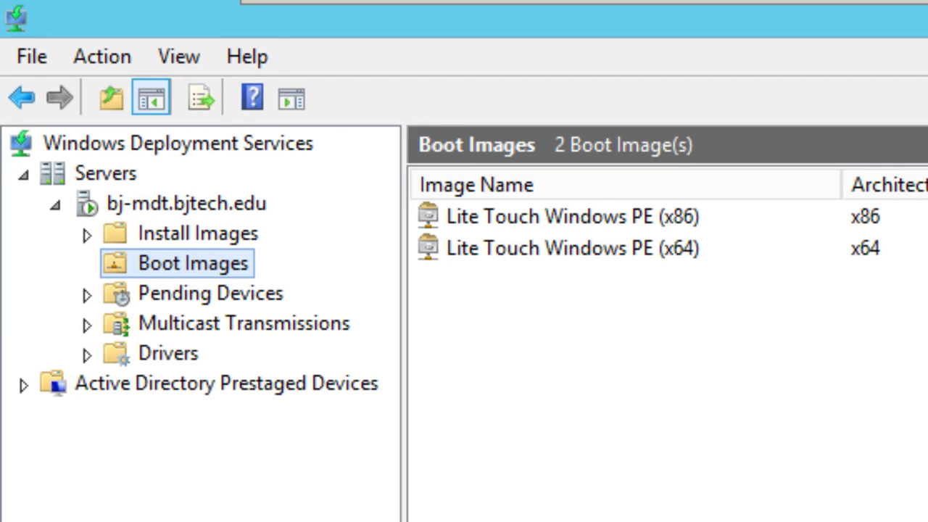
- Leave VMware full screen and browse the host's Computer window to D:\VMs
mouse_move(579, 1)
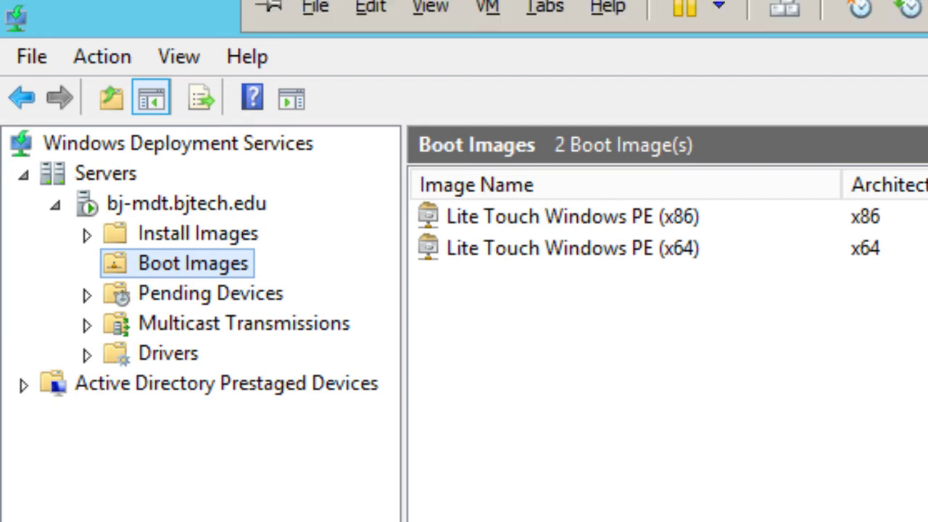
key(ctrl+alt+Return)
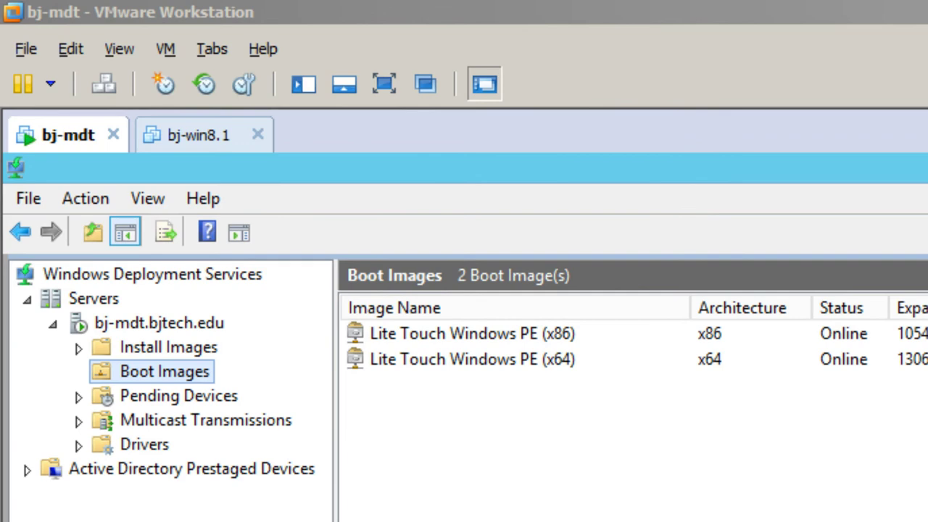
key(super)
click(172, 395)
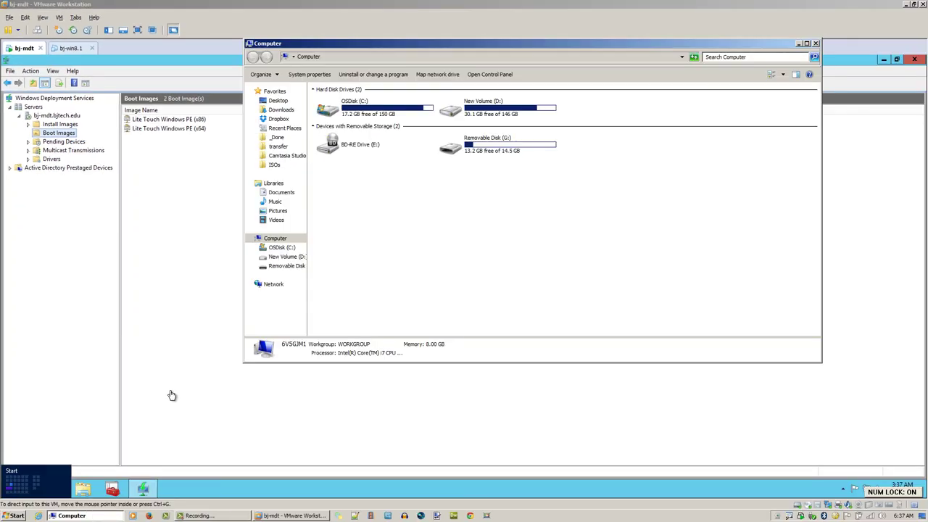
click(902, 5)
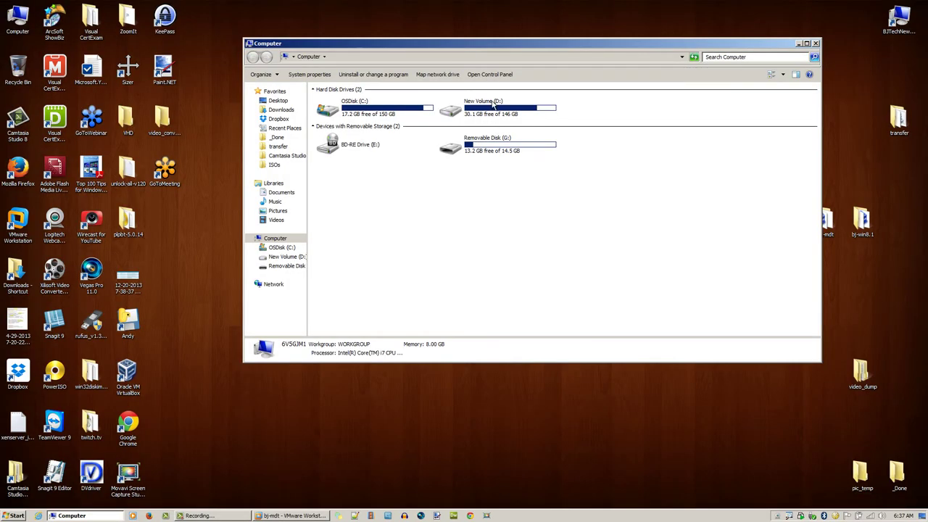
double_click(489, 48)
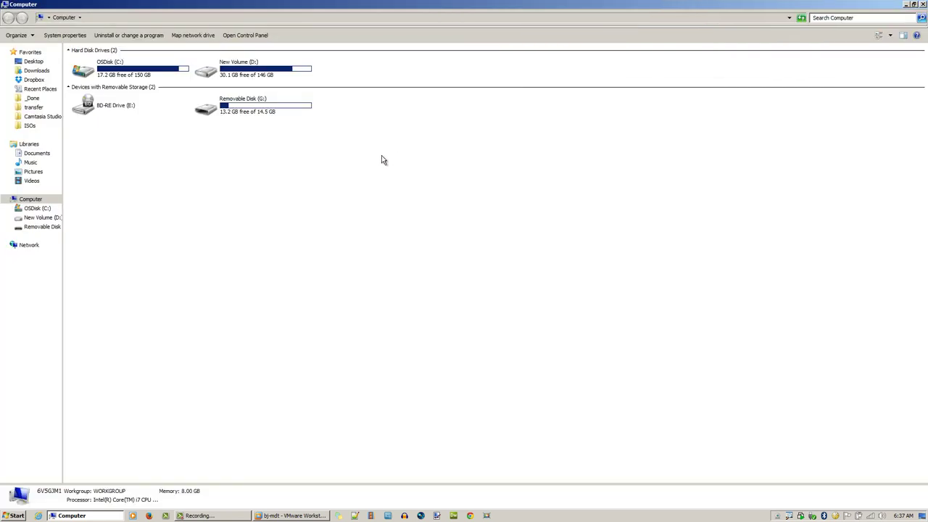
click(224, 72)
double_click(472, 151)
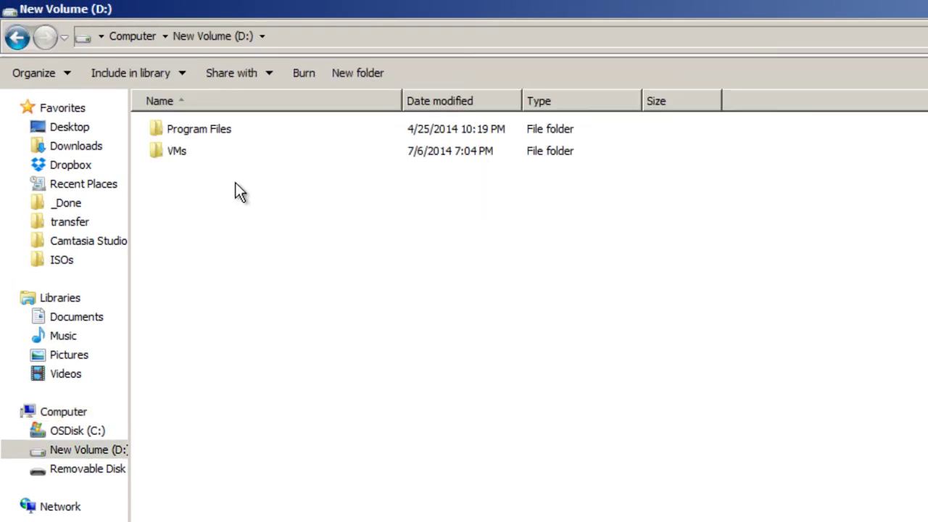
double_click(181, 151)
- Create and open a new folder named bj-pxe and reveal its full path
click(363, 75)
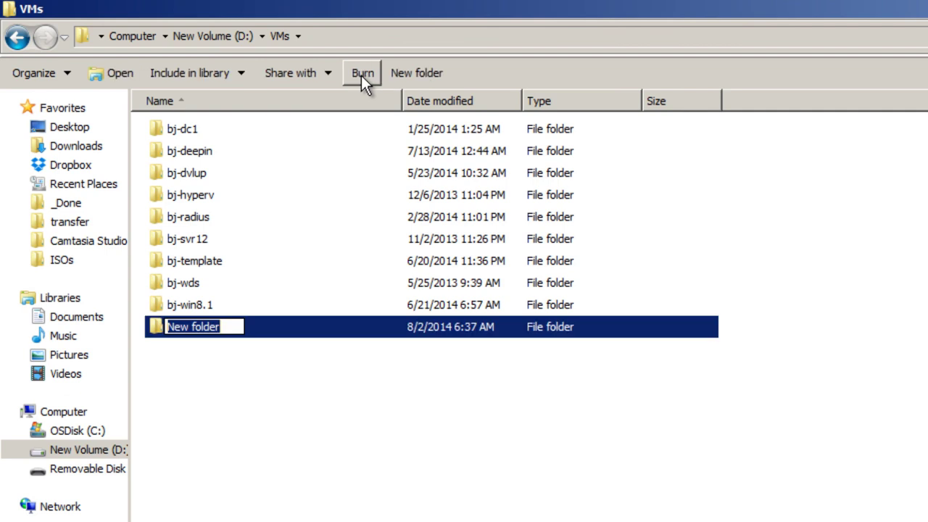
text(bj)
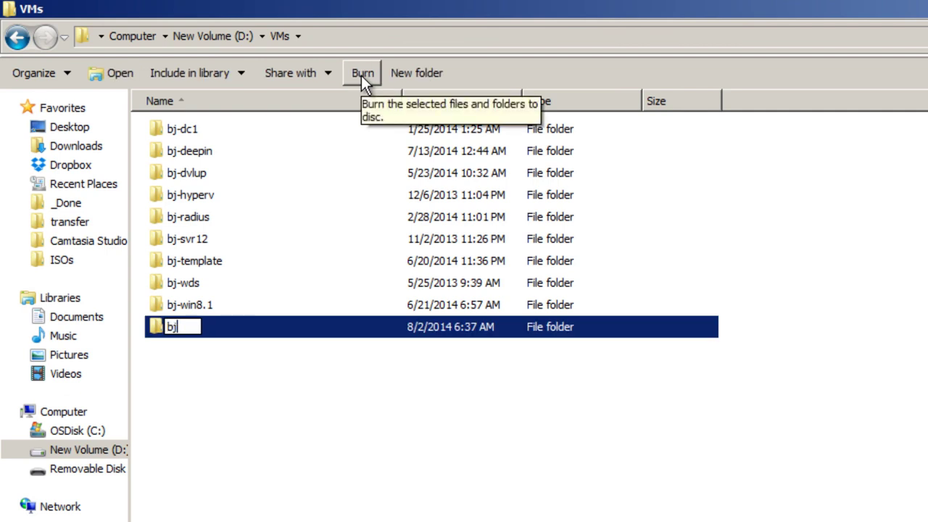
text(-pex)
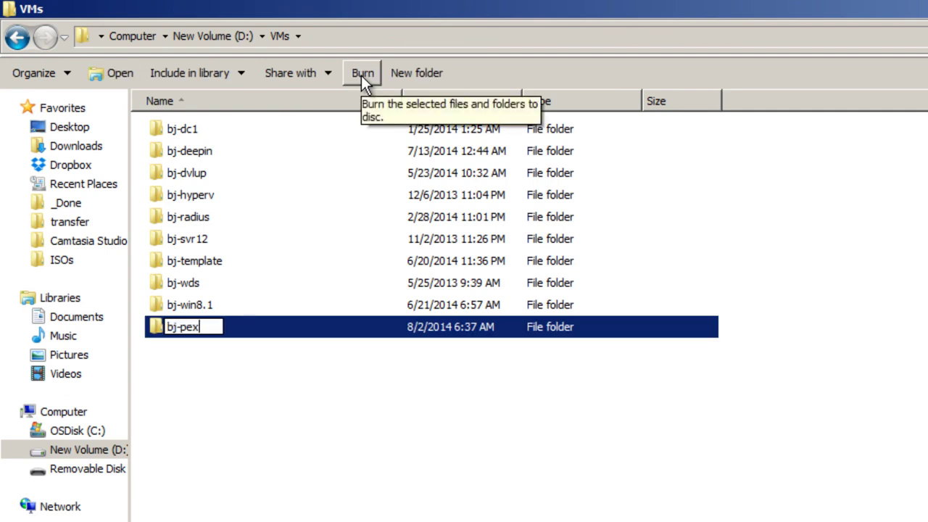
key(BackSpace)
key(BackSpace)
text(xe)
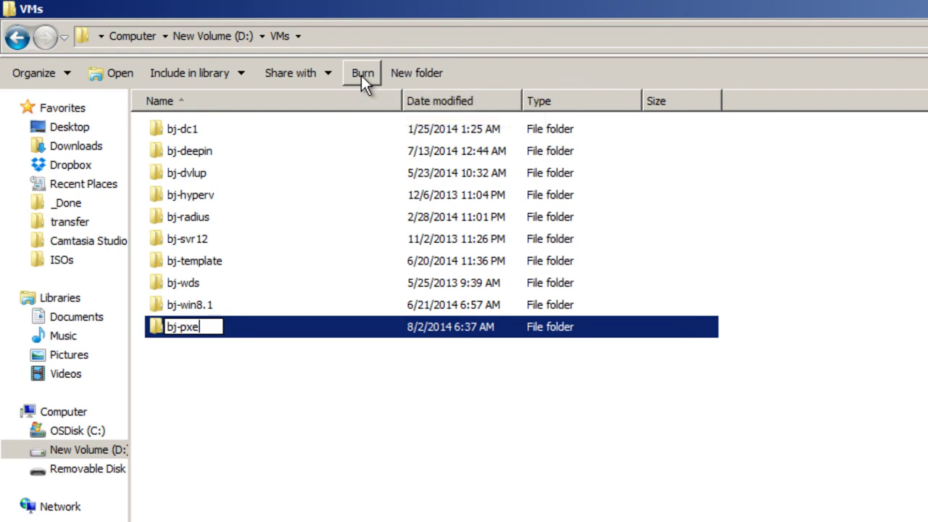
key(Return)
key(Return)
click(403, 39)
key(ctrl+c)
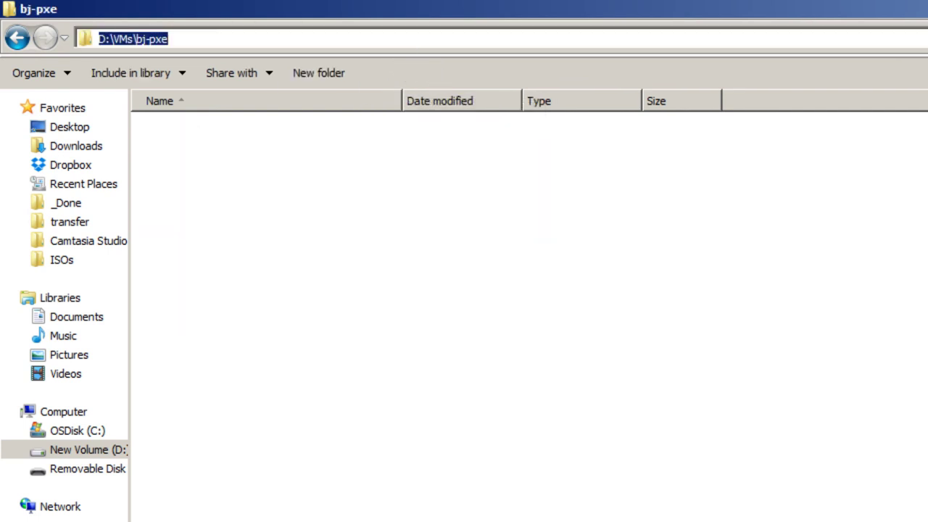
key(alt+Tab)
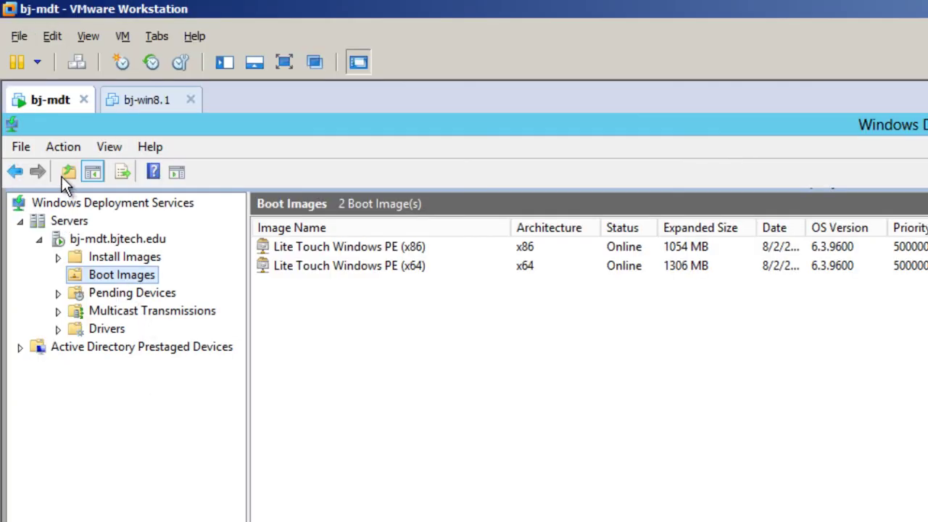
- Begin a new virtual machine with OS installed later, Windows 8 x64, named bj-pxe
click(20, 37)
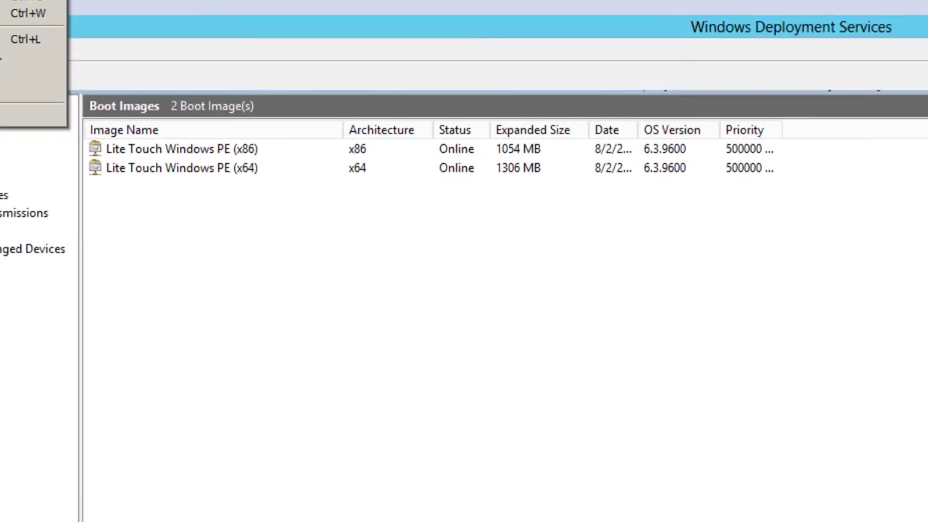
click(73, 60)
click(585, 434)
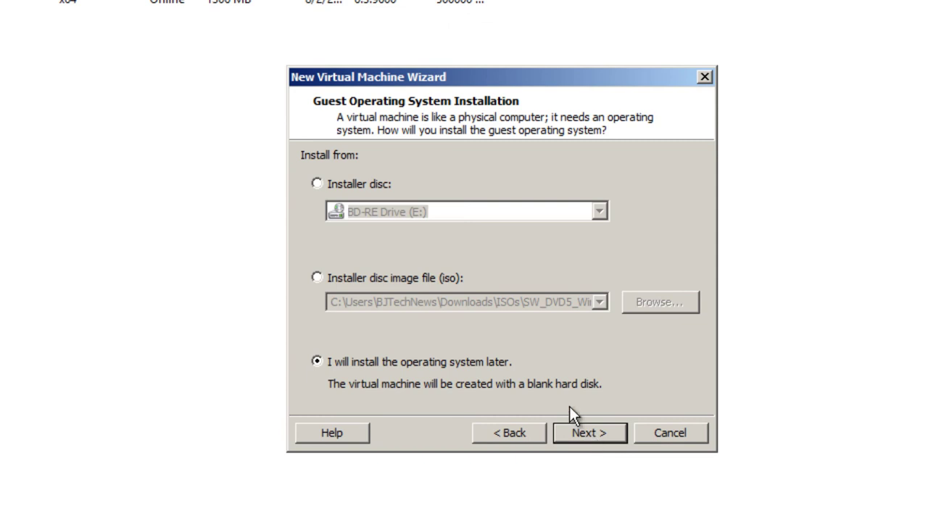
click(579, 434)
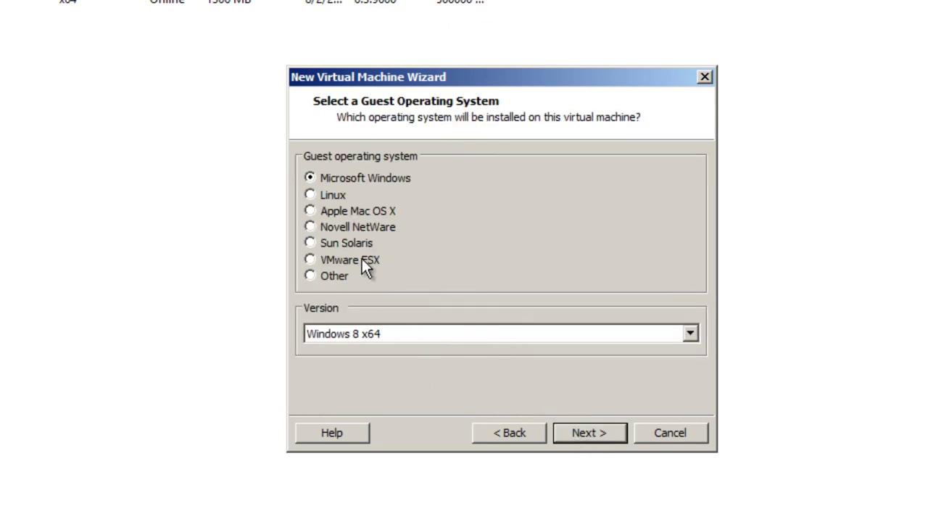
click(585, 433)
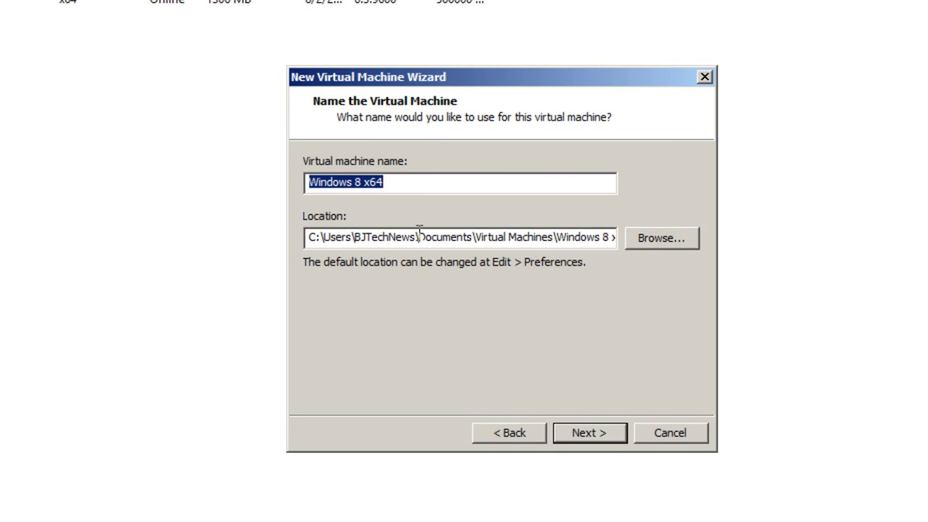
text(bj-pxe)
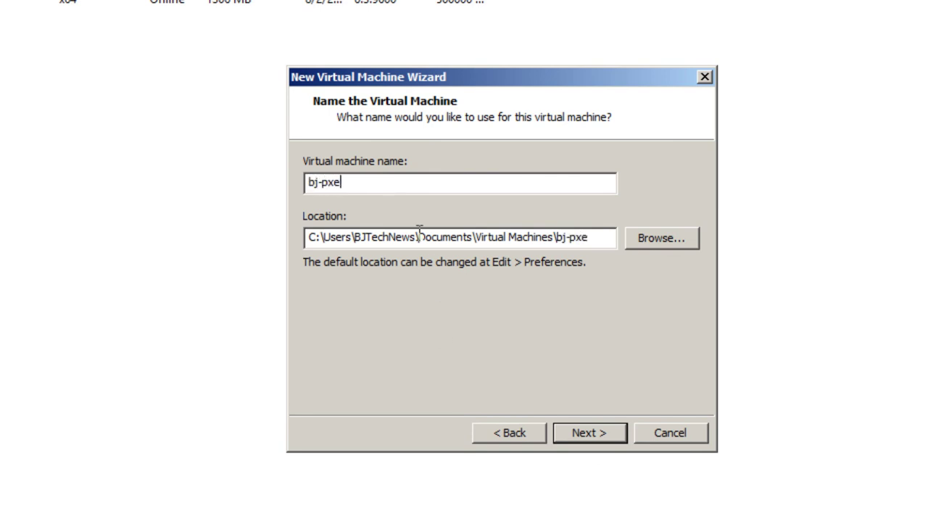
- Set the location to D:\VMs\bj-pxe and the disk size to 5 GB, then create the VM
drag(609, 237, 90, 266)
key(ctrl+v)
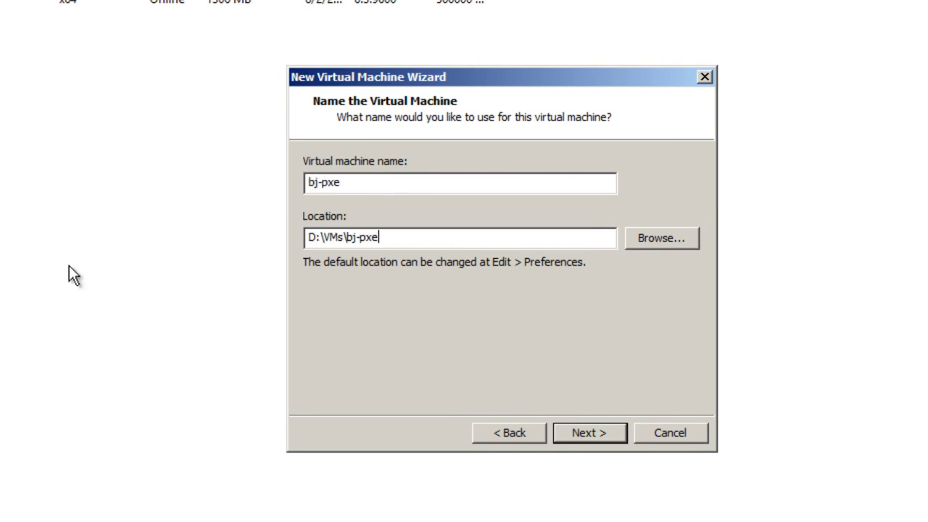
click(591, 432)
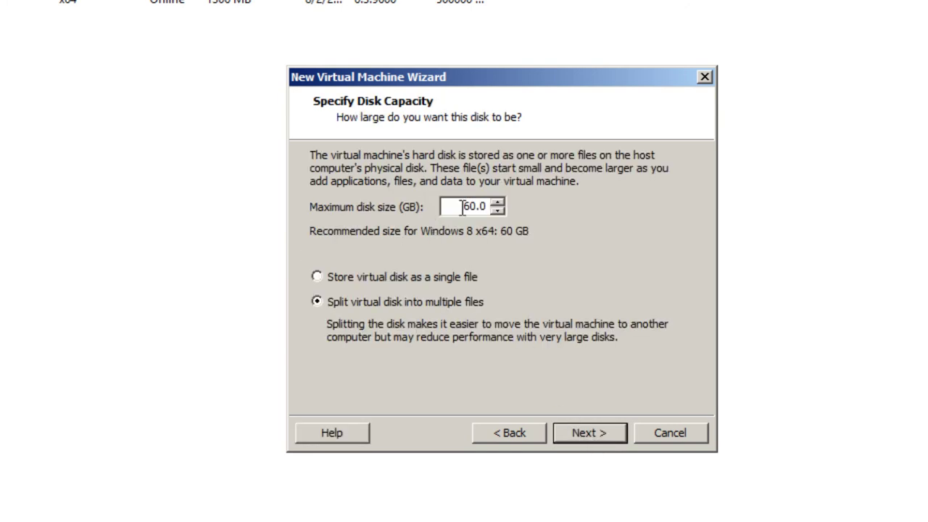
drag(461, 207, 584, 208)
text(5)
click(580, 434)
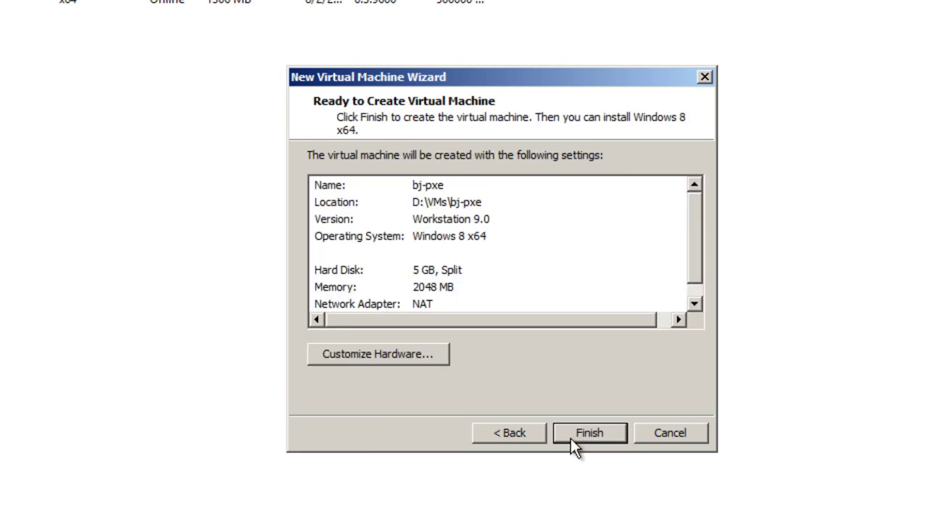
click(572, 435)
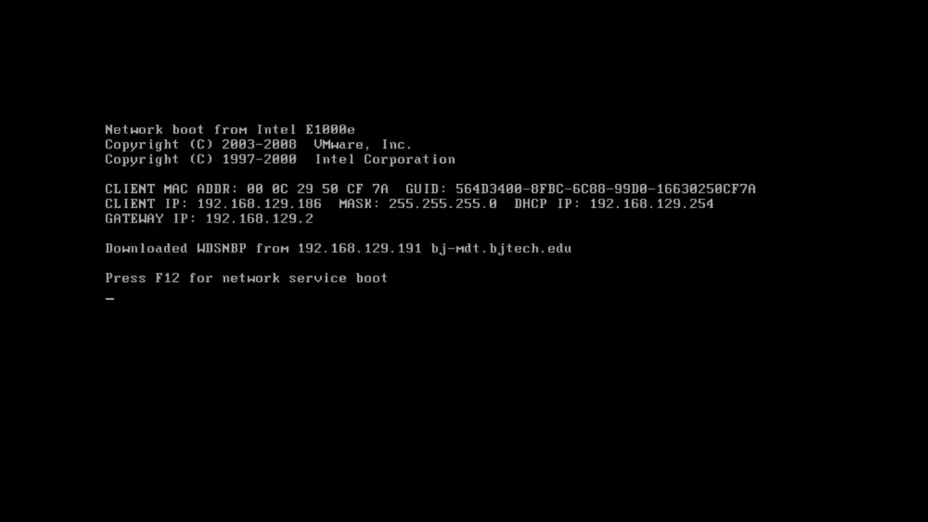
- Network-boot the powered-on bj-pxe VM with F12 to reach the WDS Lite Touch boot menu
key(F12)
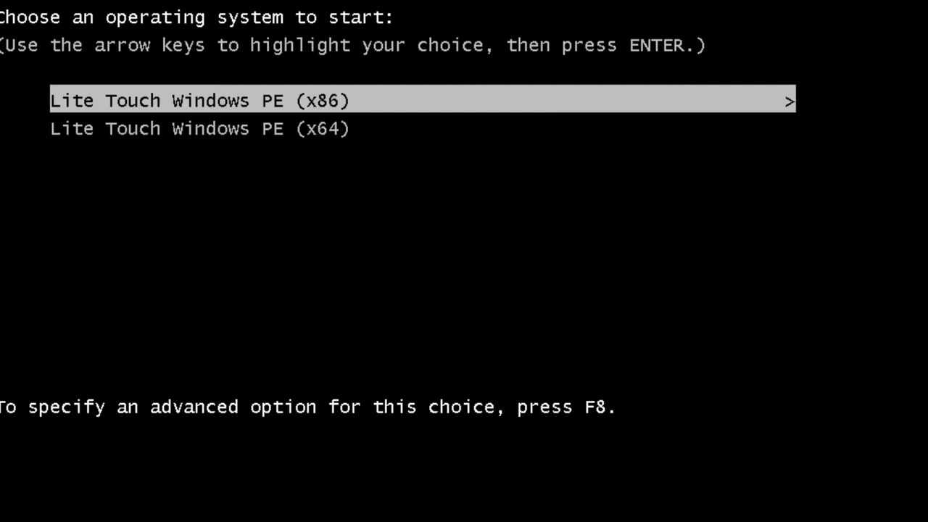